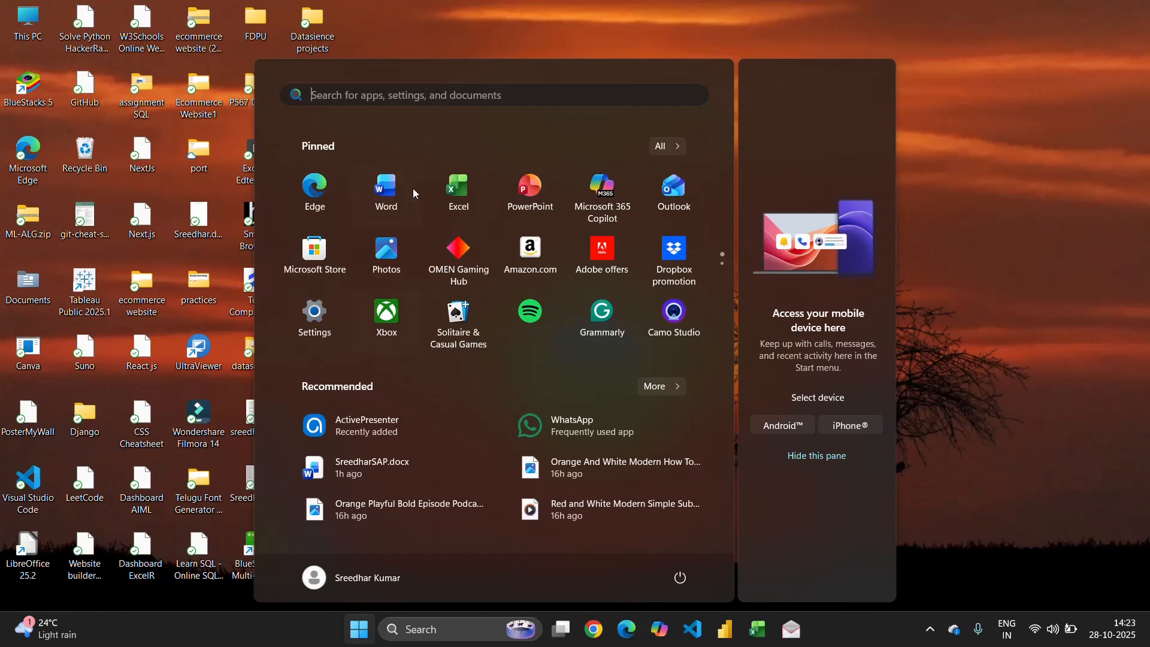
pyautogui.click(468, 106)
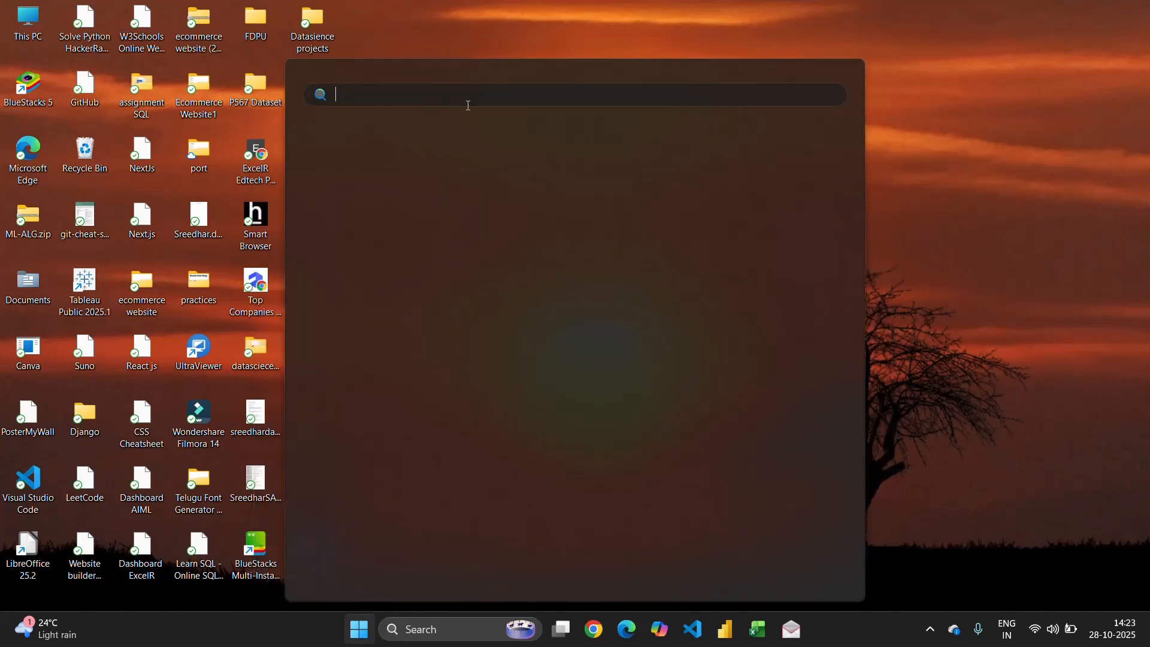
pyautogui.click(602, 5)
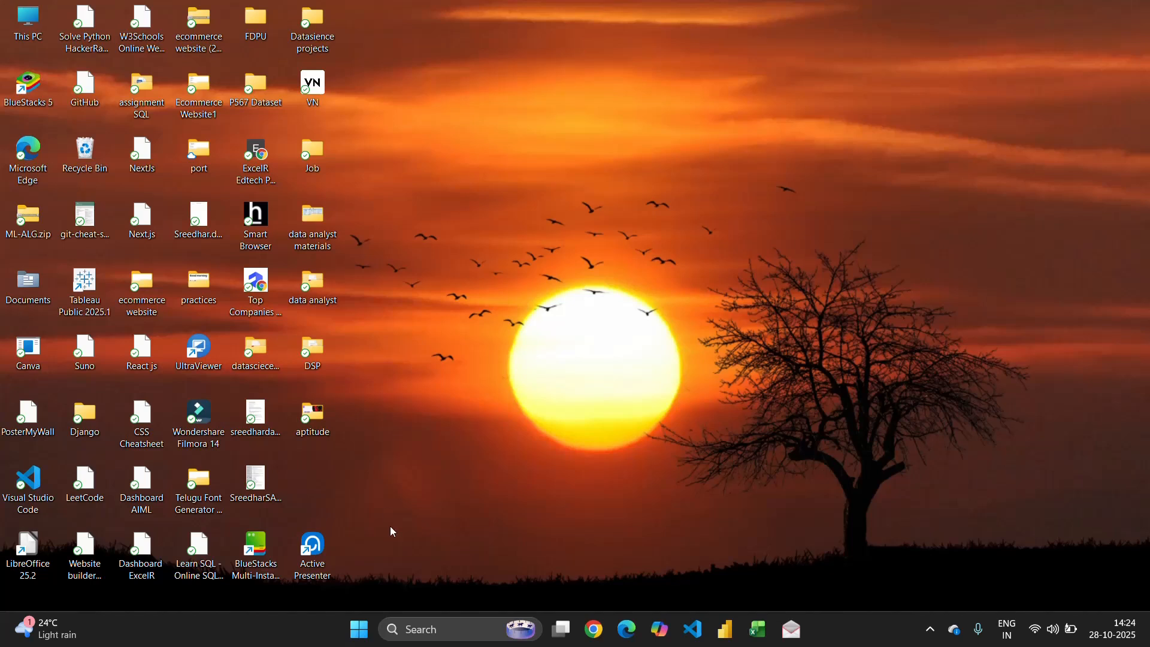
pyautogui.click(354, 631)
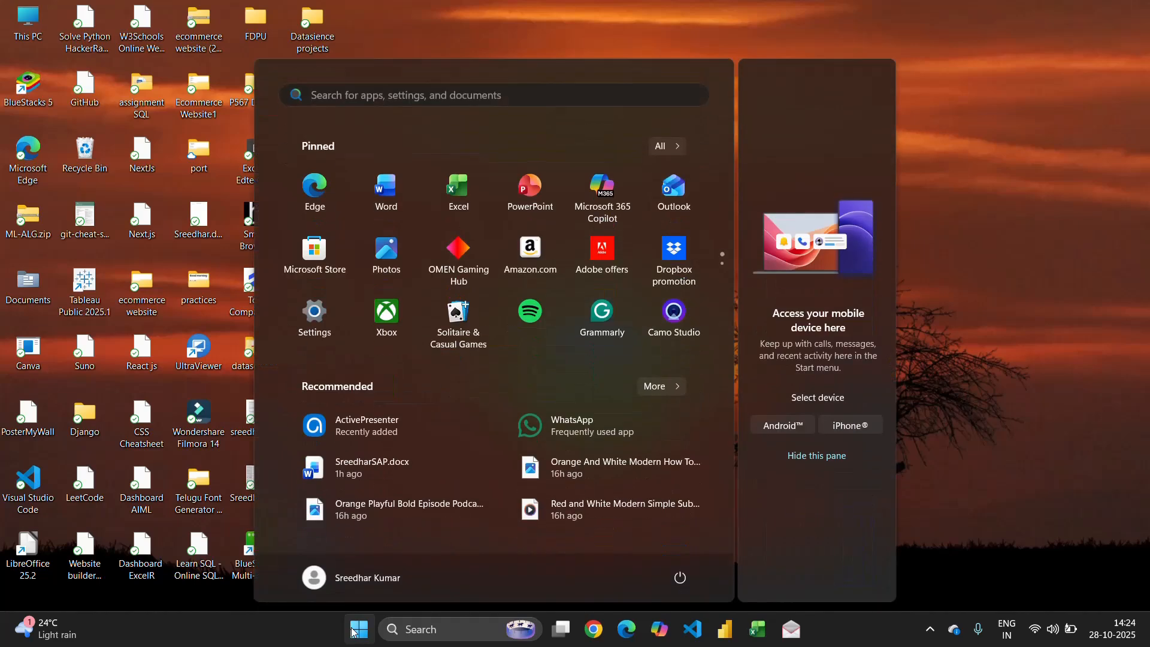
pyautogui.click(941, 91)
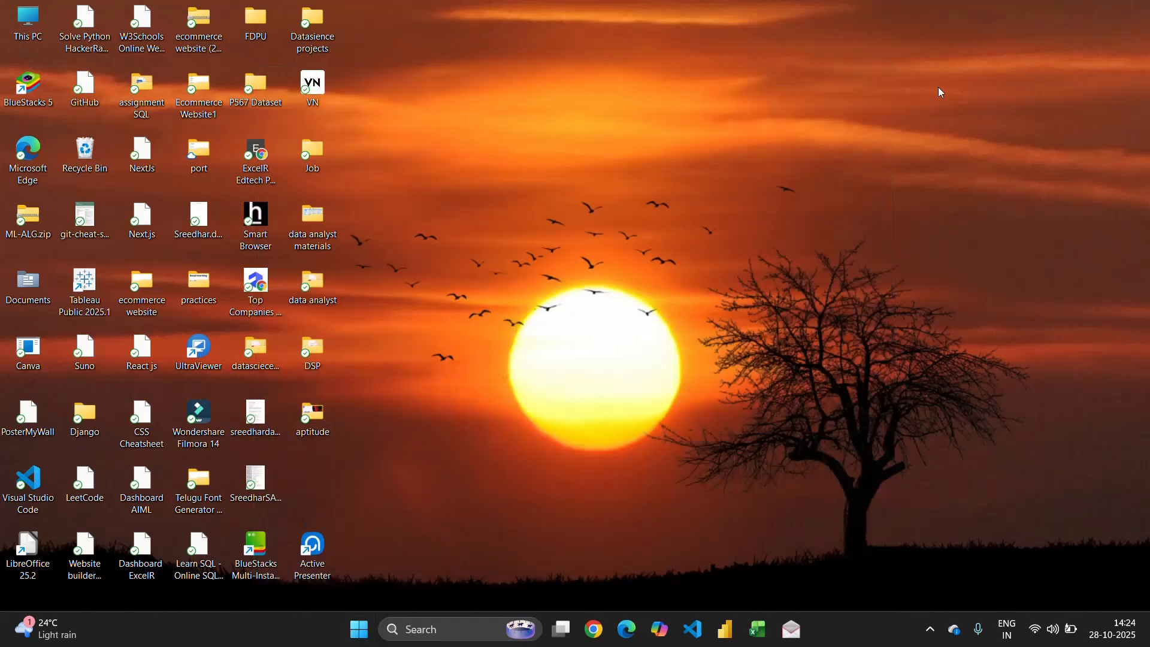
# - Open Chrome with the "Your Chrome" profile and go to YouTube through a Google search for "youtube"
pyautogui.click(594, 630)
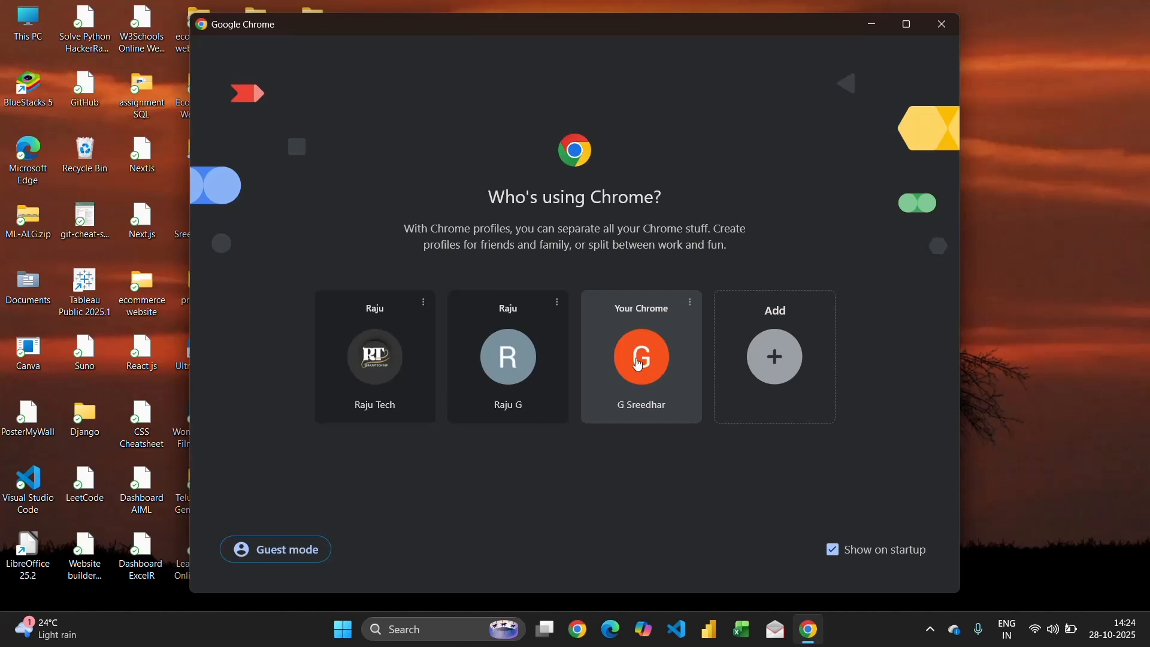
pyautogui.click(638, 364)
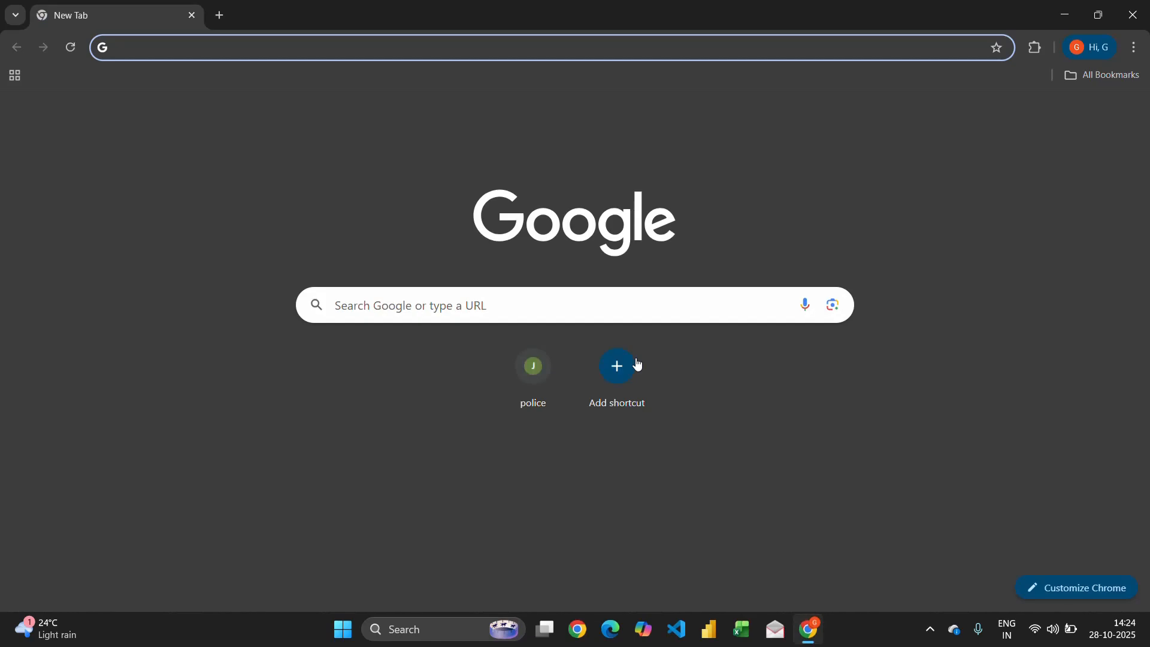
pyautogui.click(588, 310)
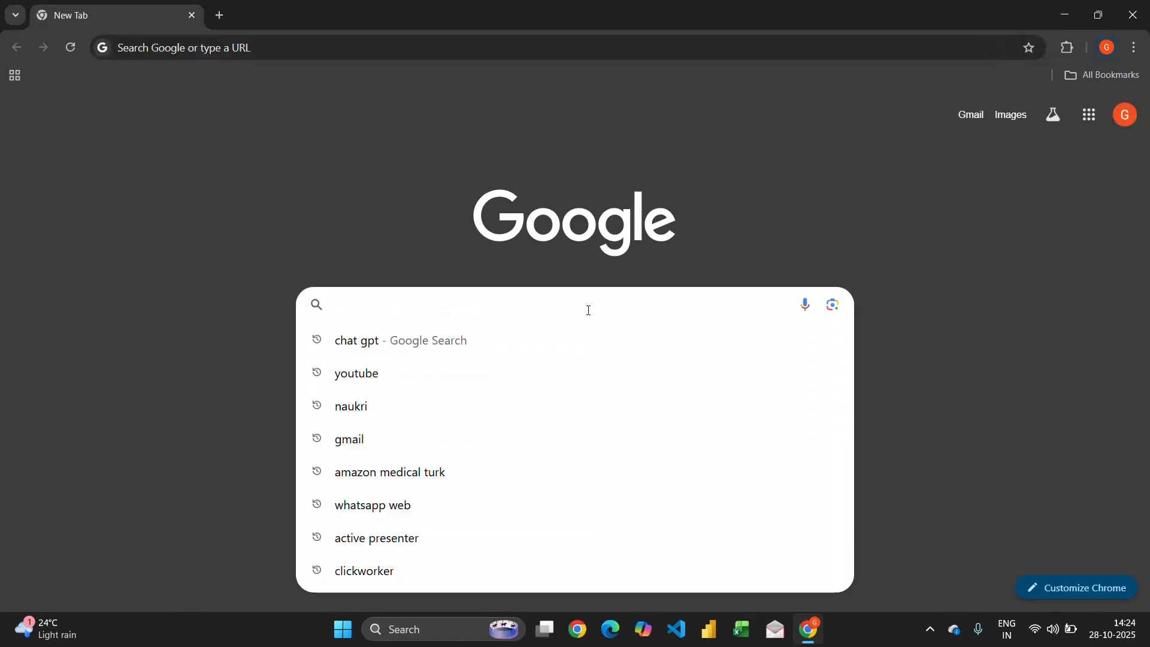
pyautogui.click(373, 371)
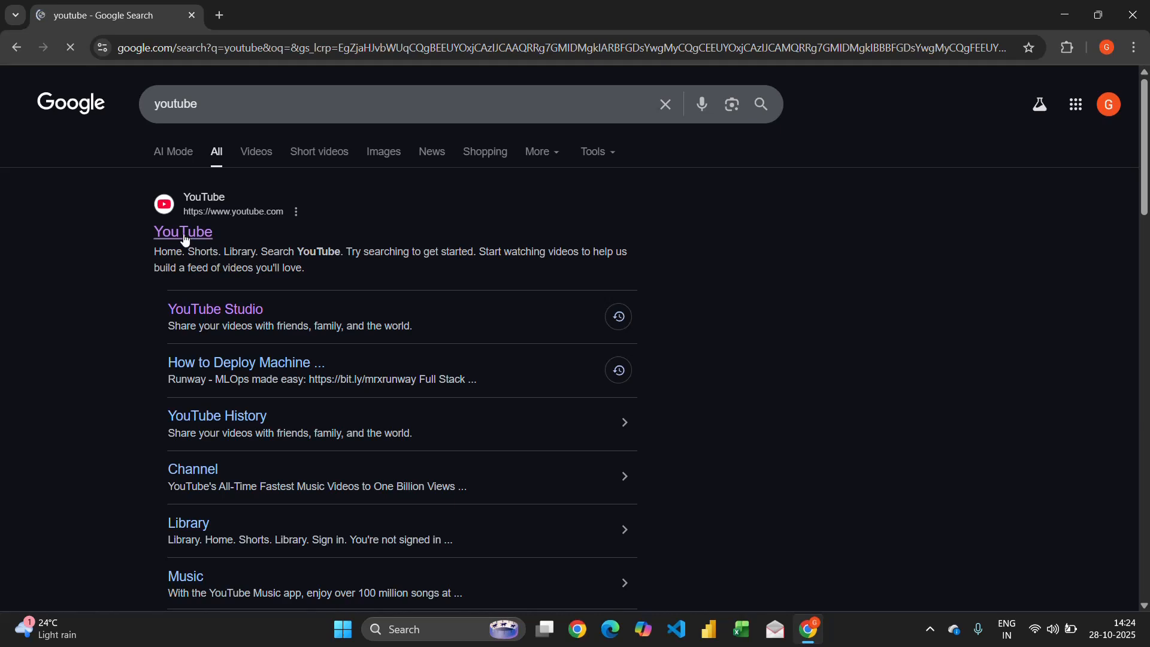
pyautogui.click(183, 233)
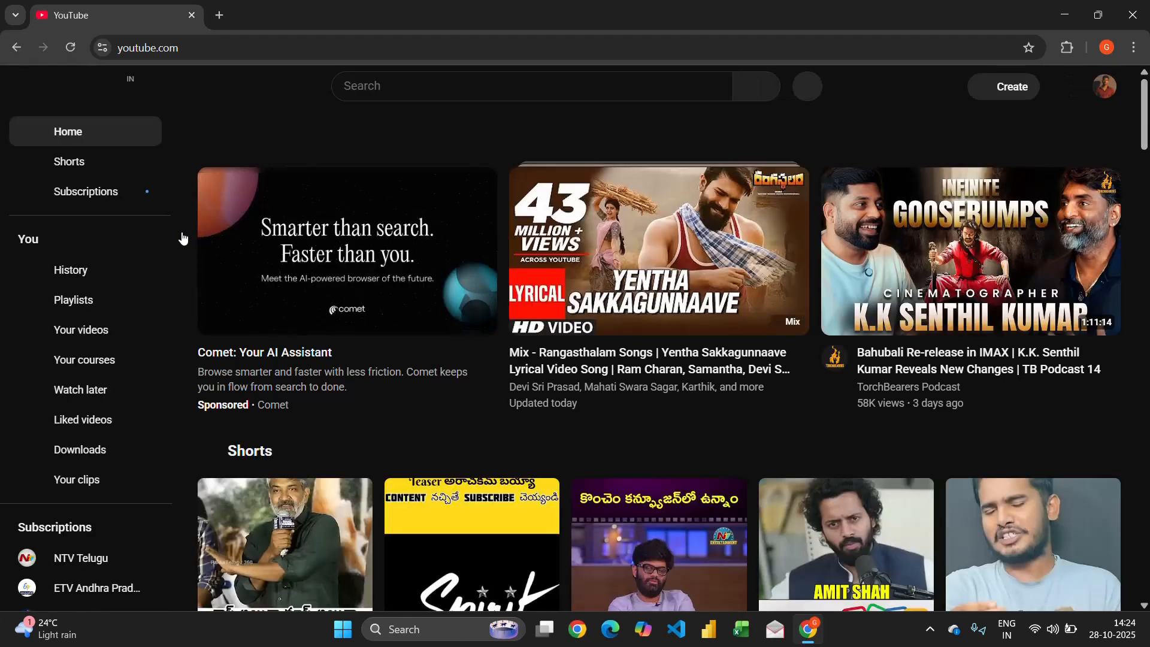
# - Switch YouTube to the other signed-in account that has no channel
pyautogui.click(1101, 92)
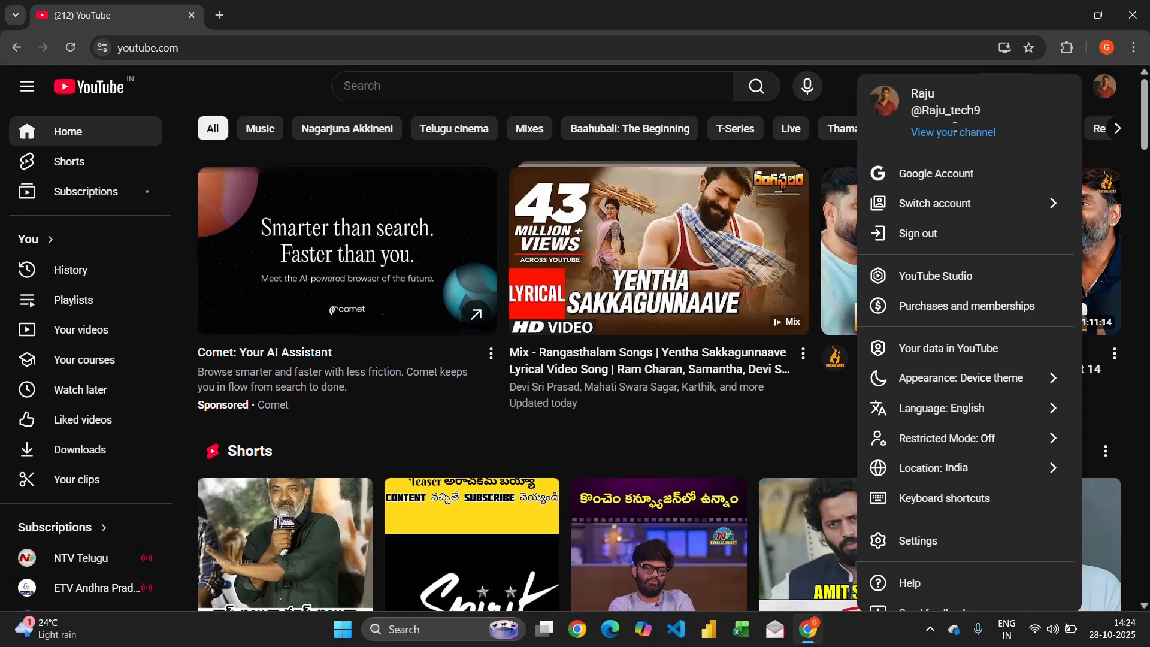
pyautogui.scroll(-1, 962, 253)
pyautogui.scroll(1, 969, 256)
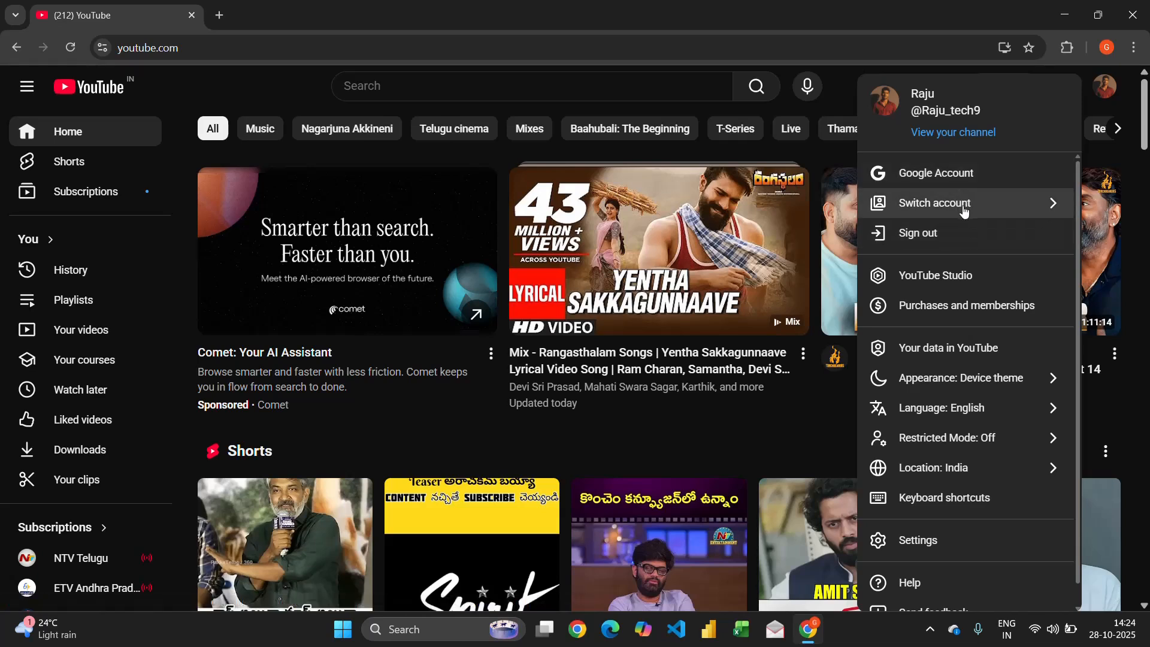
pyautogui.click(1008, 211)
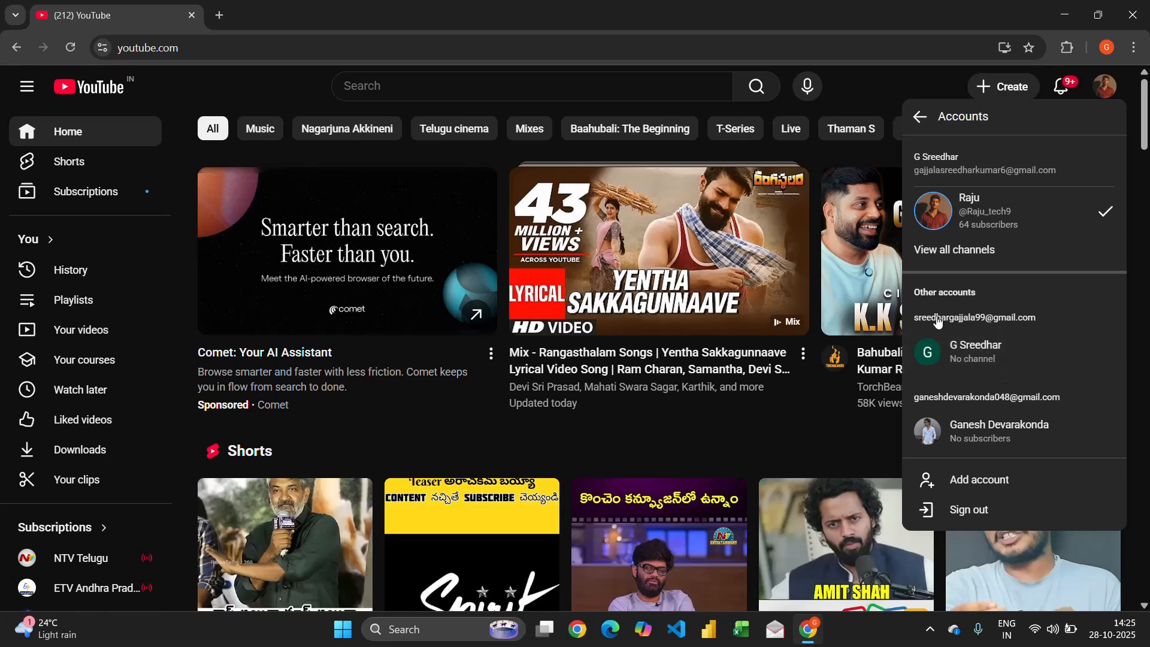
pyautogui.click(974, 353)
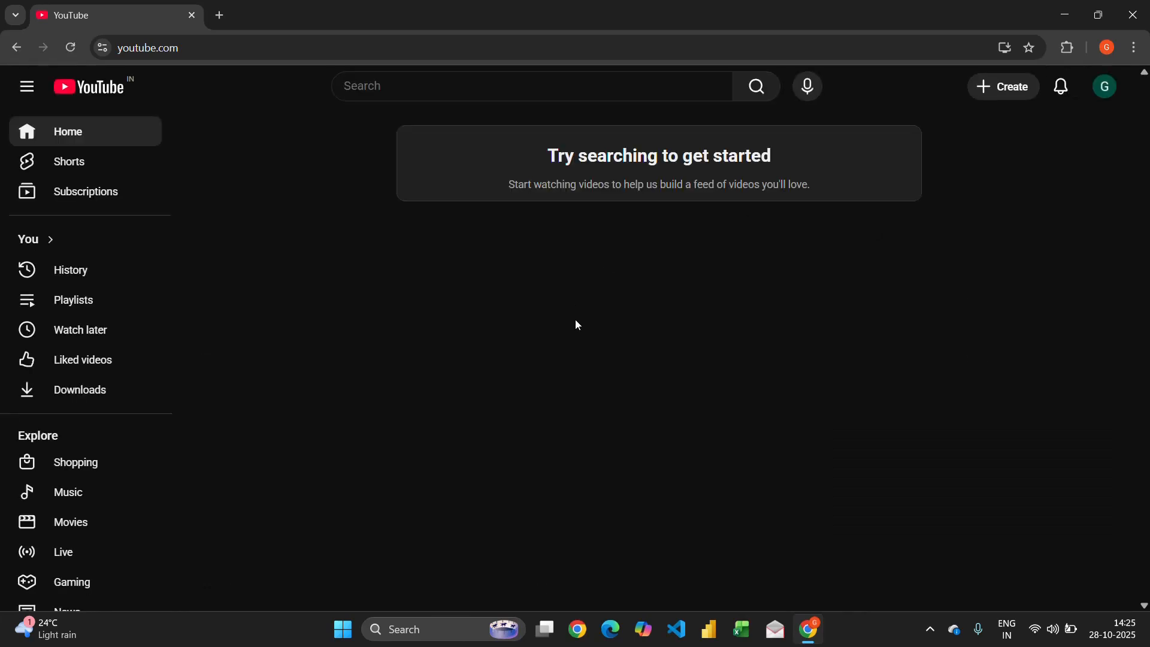
# - Start creating a channel for this account and replace its handle with the owner's first name followed by "tech99"
pyautogui.click(1107, 89)
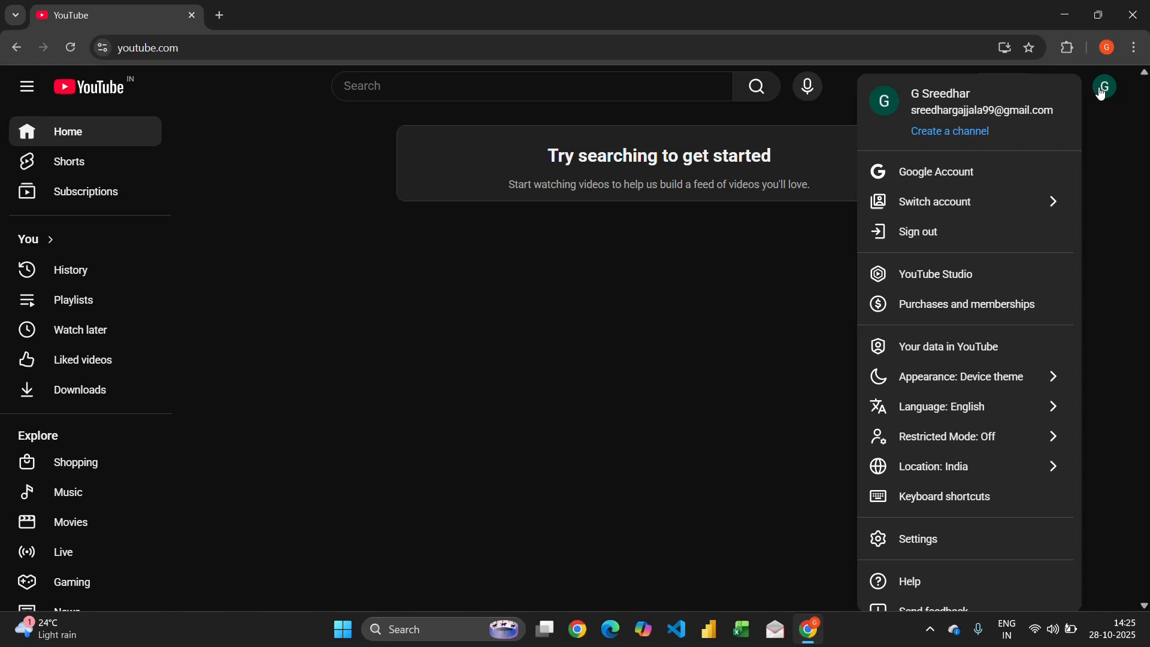
pyautogui.click(933, 133)
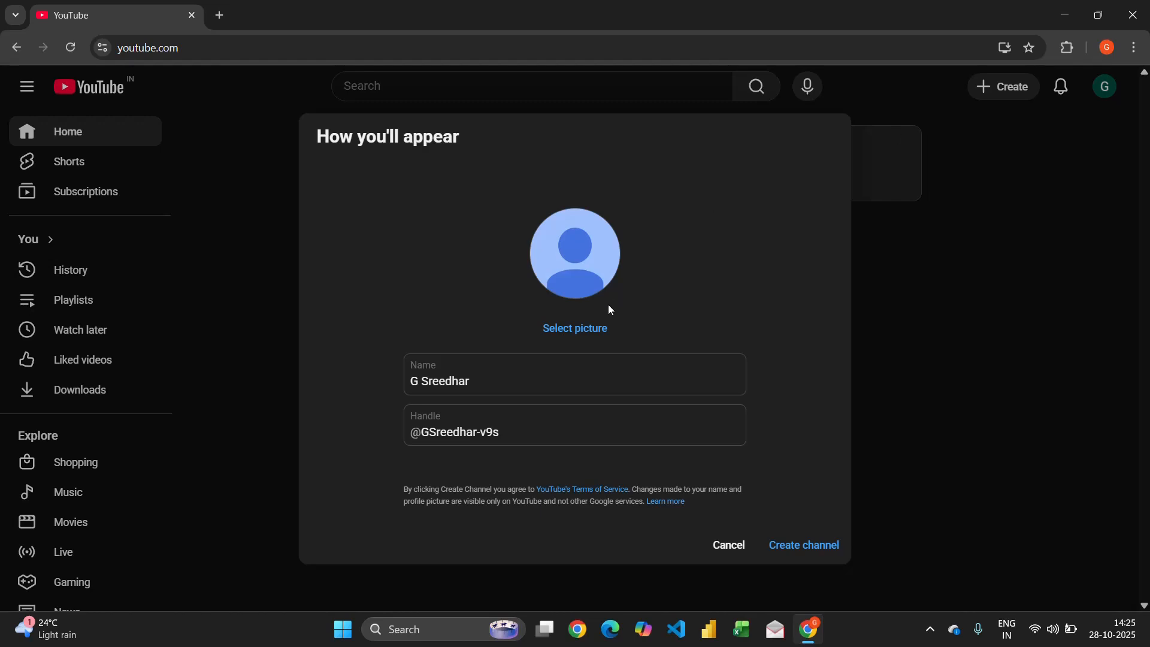
pyautogui.click(514, 432)
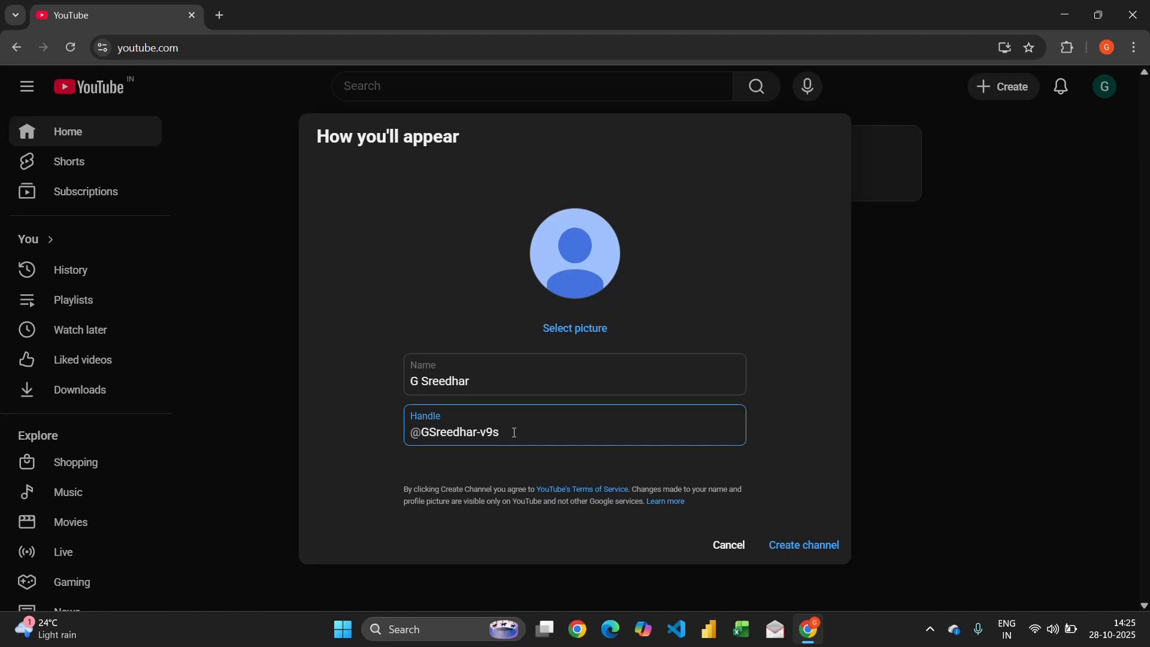
pyautogui.press('BackSpace')
pyautogui.press('BackSpace')
pyautogui.press('BackSpace')
pyautogui.press('BackSpace')
pyautogui.press('BackSpace')
pyautogui.press('BackSpace')
pyautogui.press('BackSpace')
pyautogui.press('BackSpace')
pyautogui.press('BackSpace')
pyautogui.press('BackSpace')
pyautogui.press('BackSpace')
pyautogui.press('BackSpace')
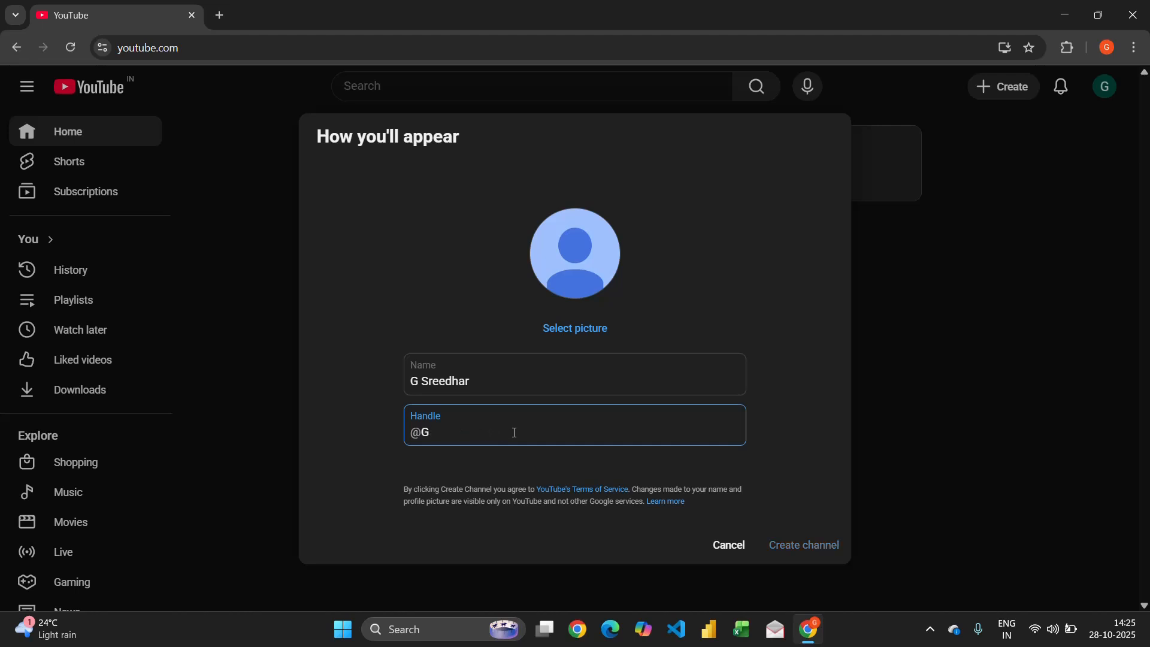
pyautogui.press('BackSpace')
pyautogui.write('Sreedhartech')
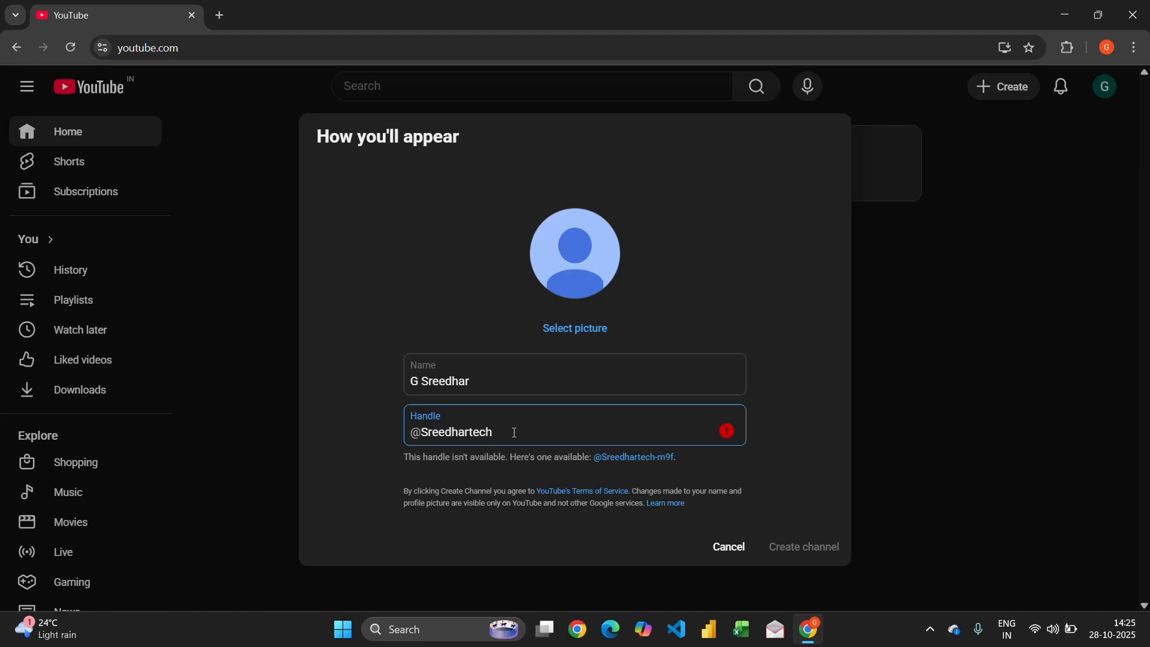
pyautogui.write('9')
pyautogui.press('BackSpace')
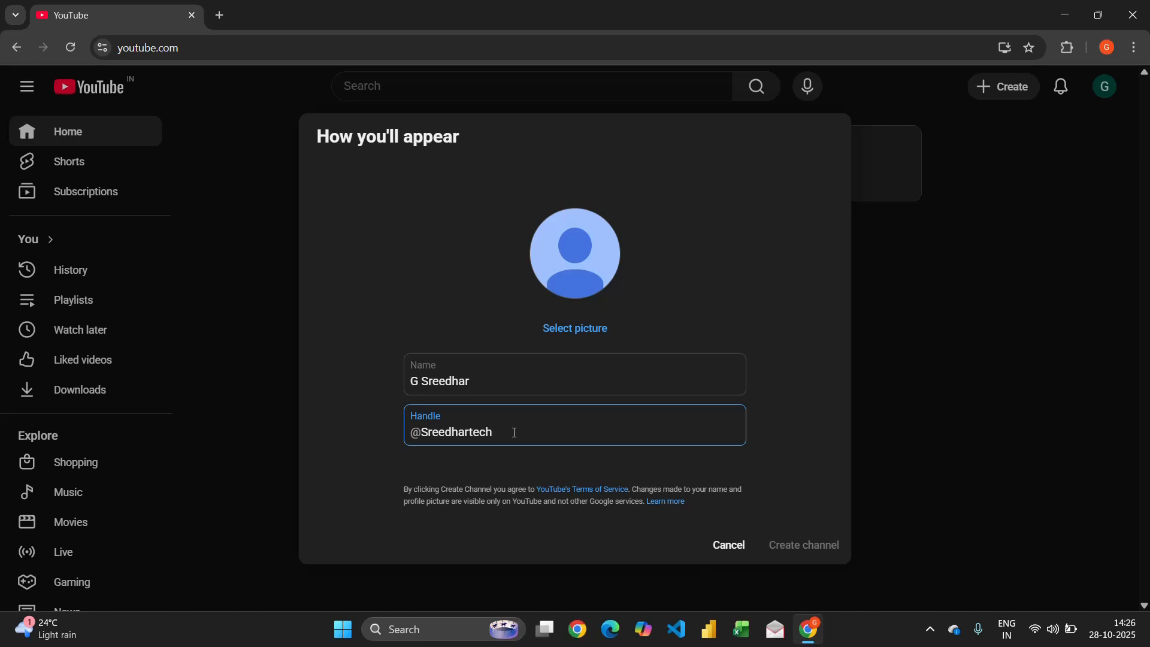
pyautogui.write('99')
# - Shorten the channel name to the owner's first name by removing the leading initial
pyautogui.click(488, 376)
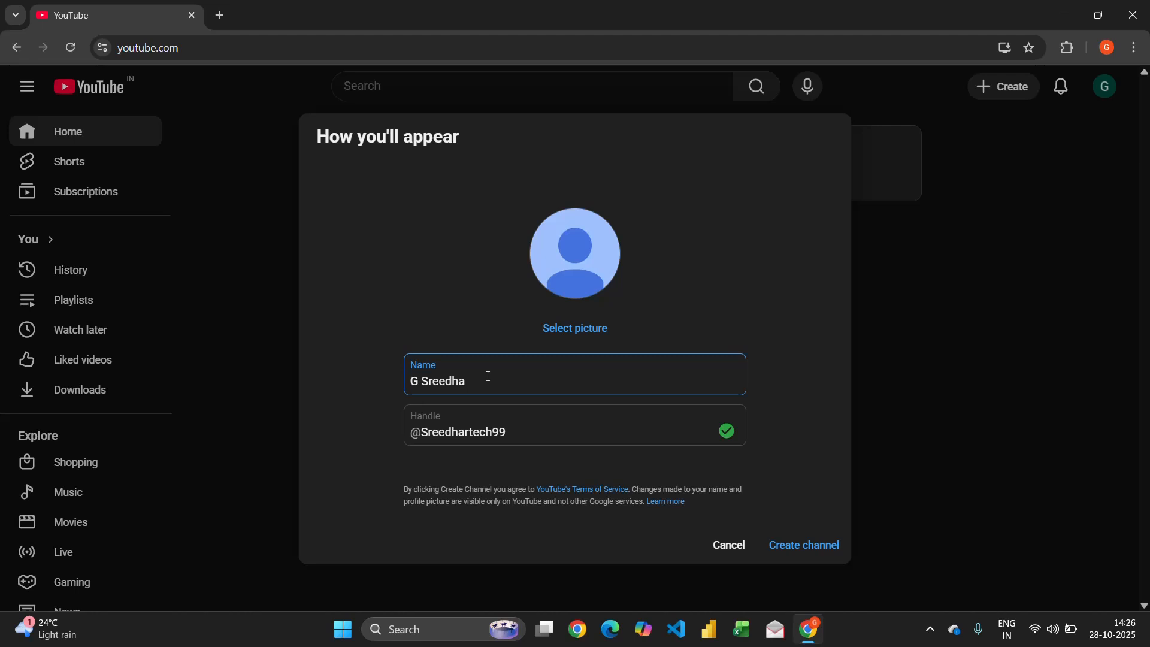
pyautogui.write('r')
pyautogui.click(422, 375)
pyautogui.press('BackSpace')
pyautogui.press('BackSpace')
# - Search the illustrations for "tech" and set the pink Parabolic antenna illustration as the channel's profile picture
pyautogui.click(572, 335)
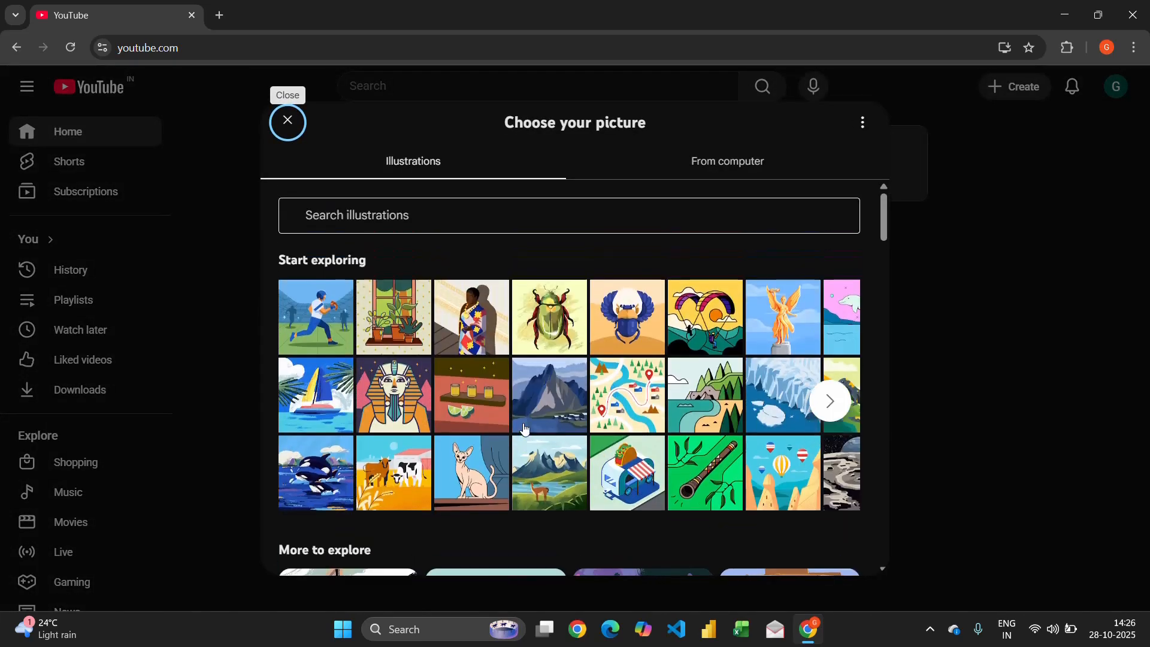
pyautogui.scroll(-3, 525, 428)
pyautogui.scroll(3, 525, 429)
pyautogui.click(459, 226)
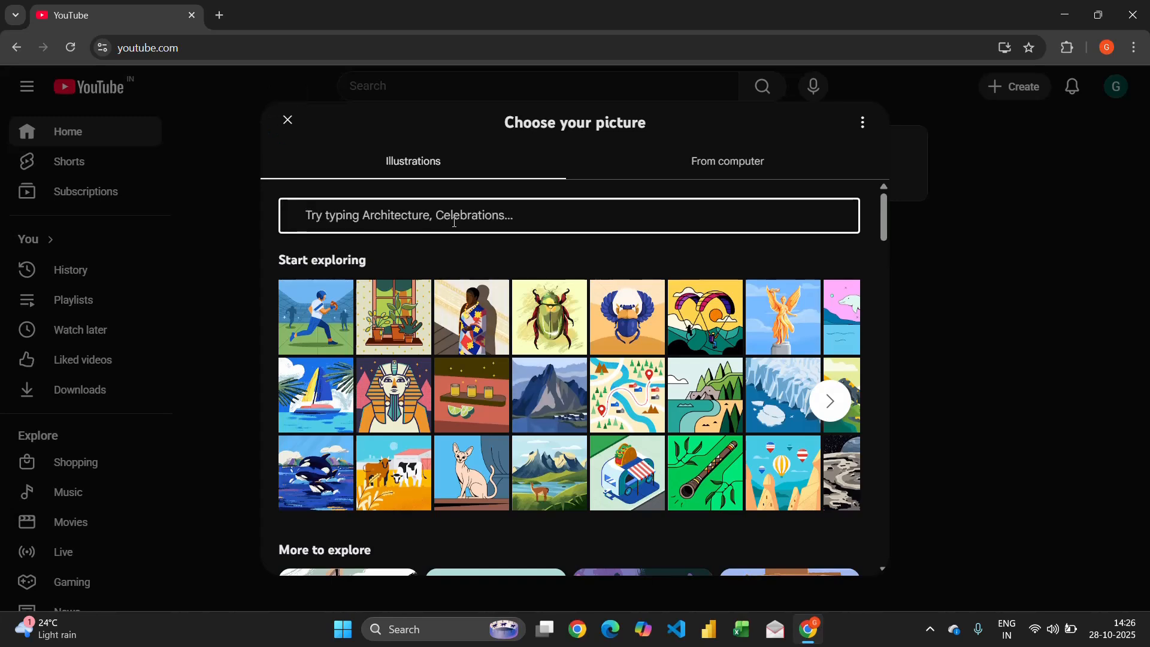
pyautogui.write('tech')
pyautogui.press('Return')
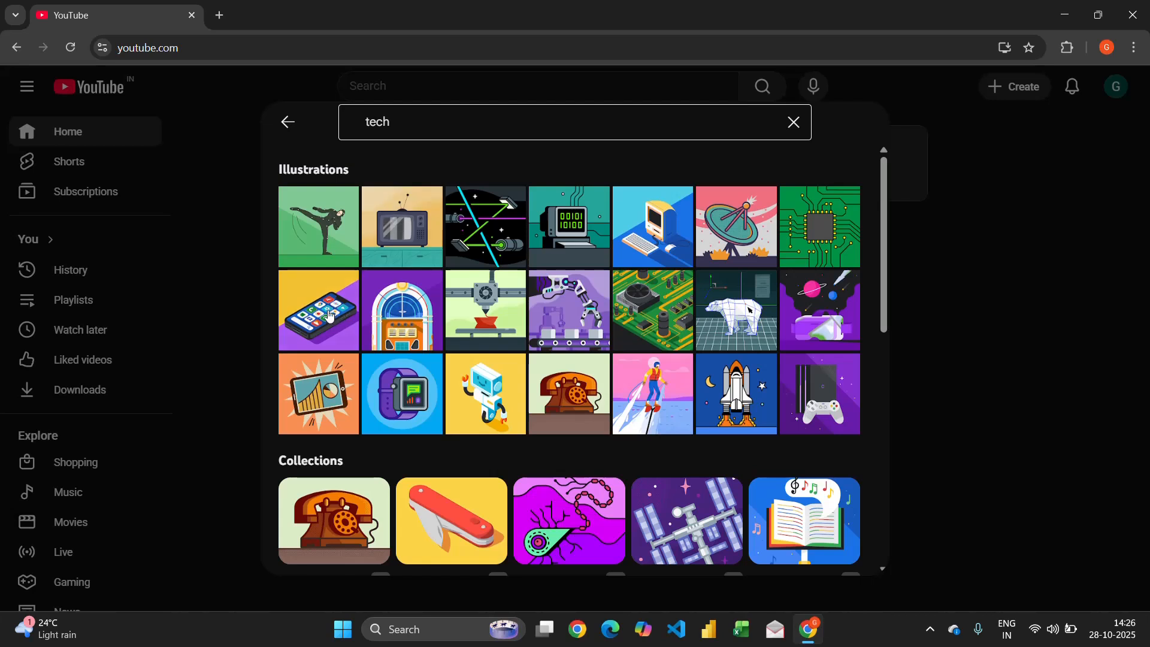
pyautogui.click(723, 230)
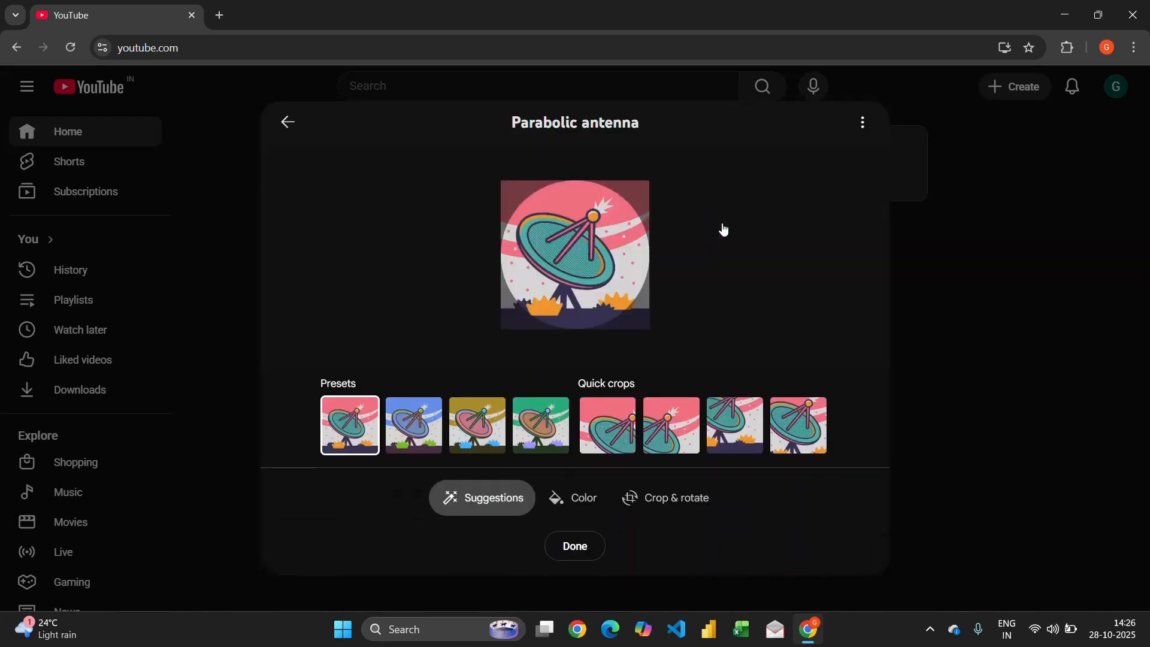
pyautogui.click(574, 546)
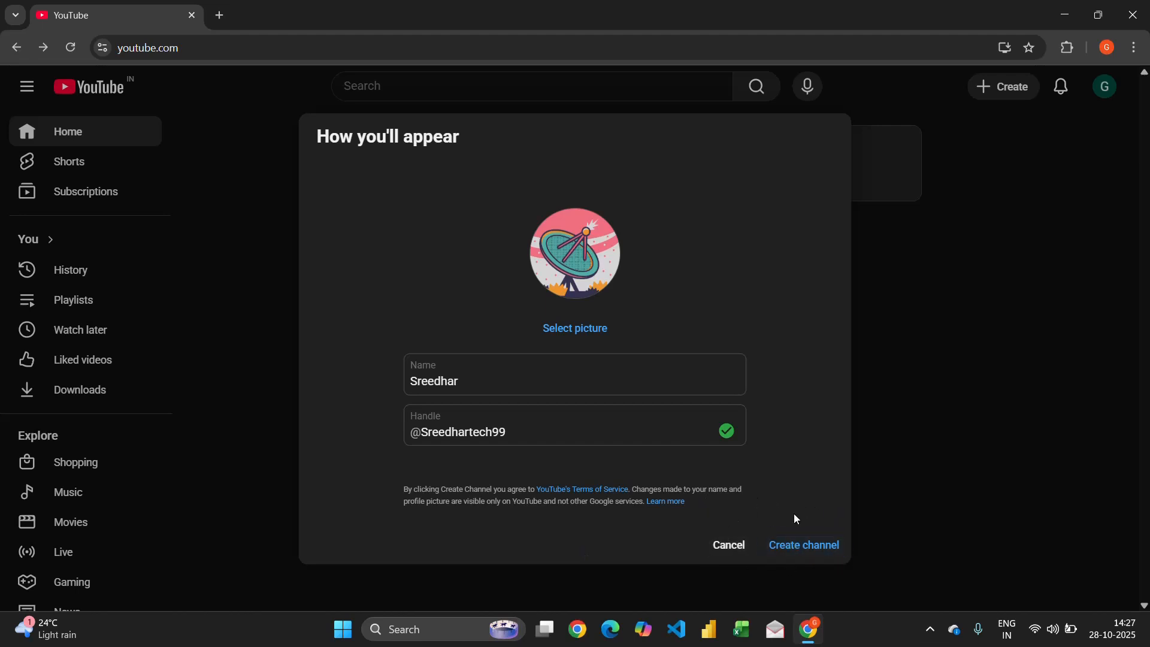
# - Create the channel and open its customization page in YouTube Studio, continuing past the welcome dialog
pyautogui.click(789, 545)
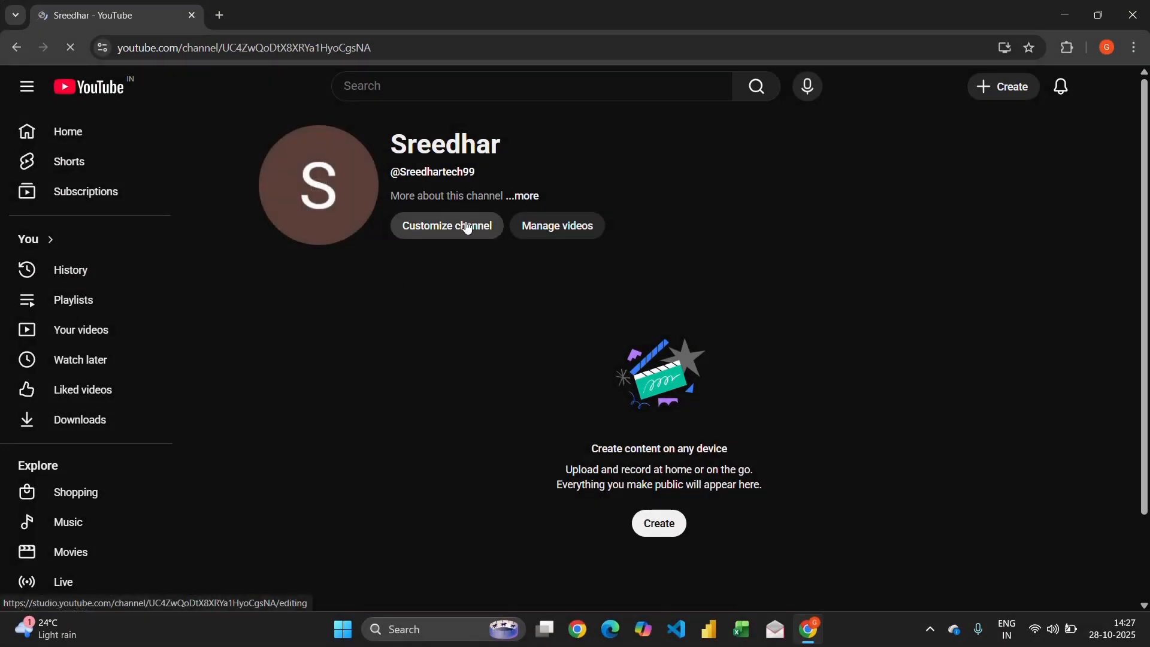
pyautogui.click(467, 226)
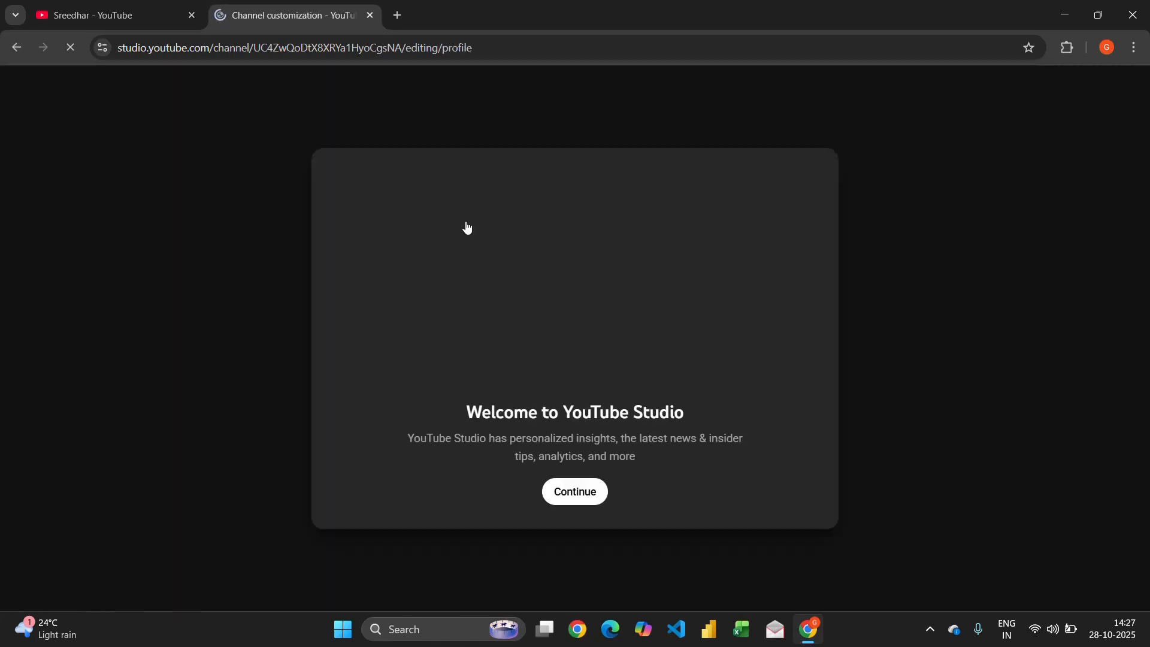
pyautogui.click(589, 492)
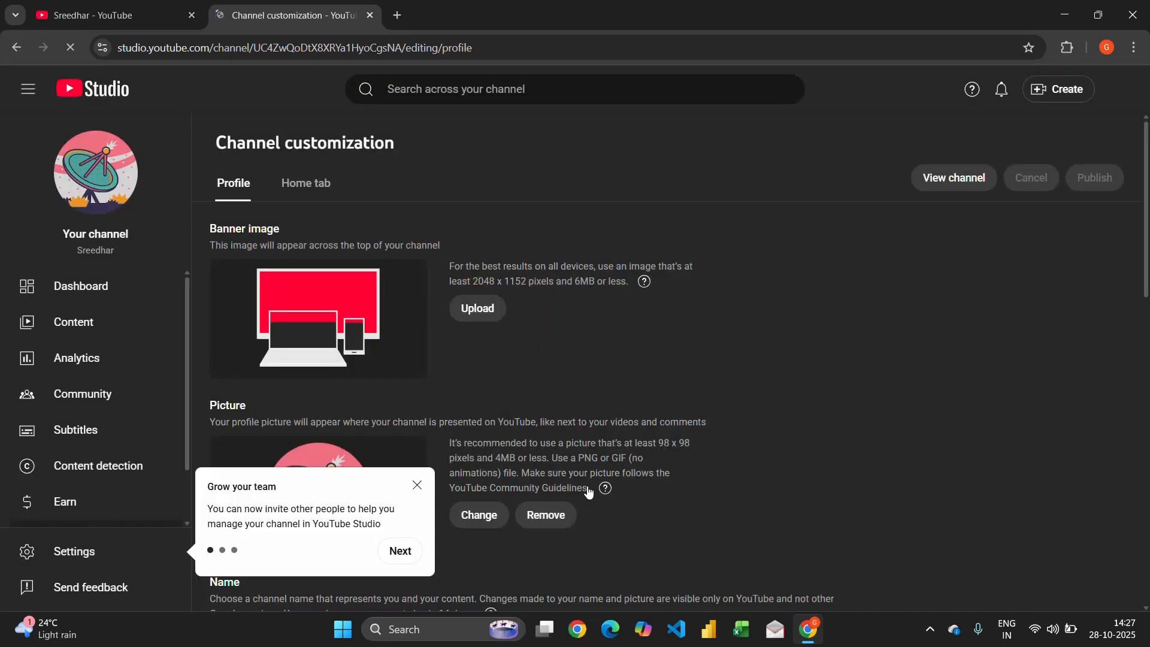
# - Move past the "Grow your team" tip and close the Settings dialog without changes
pyautogui.scroll(-2, 589, 492)
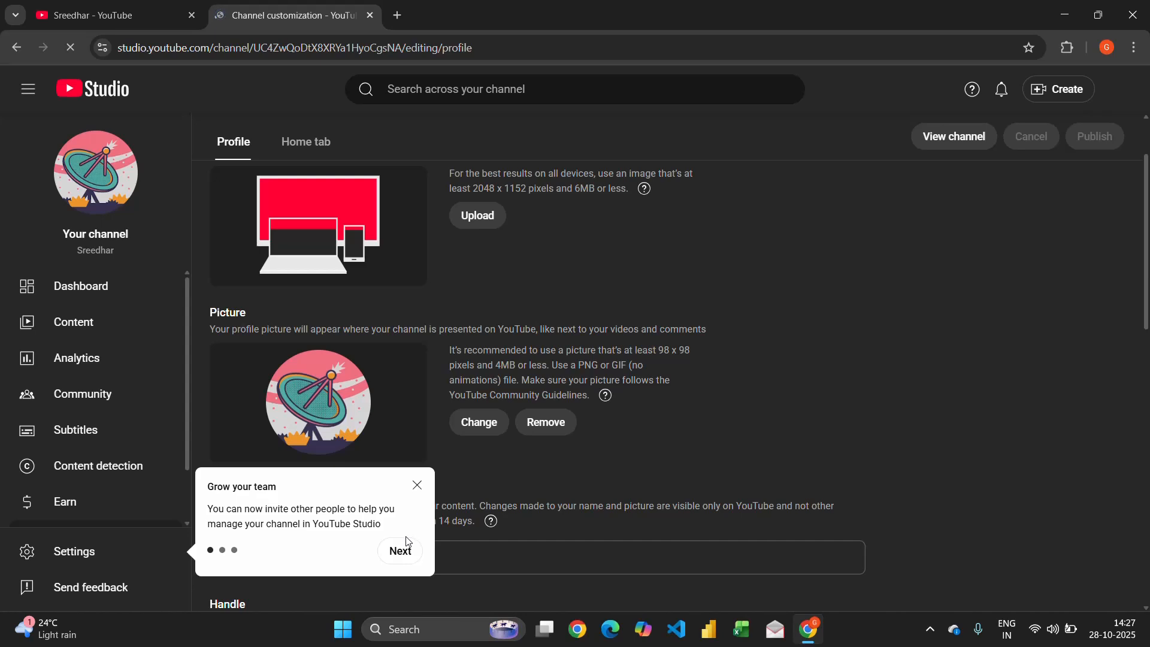
pyautogui.click(402, 549)
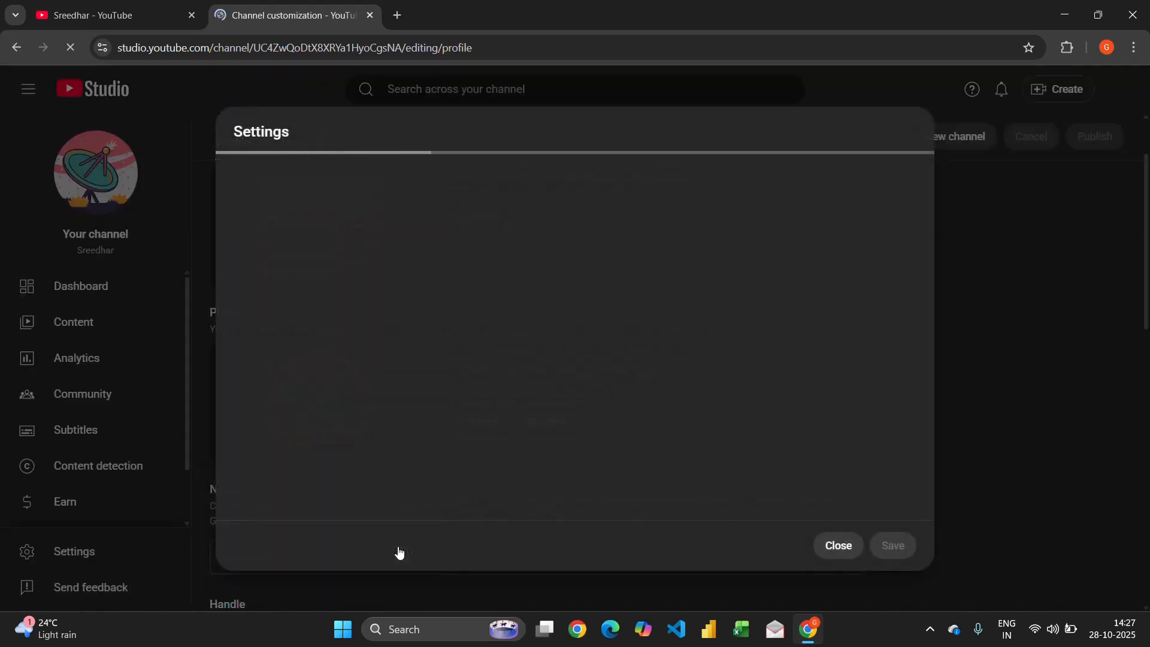
pyautogui.click(838, 546)
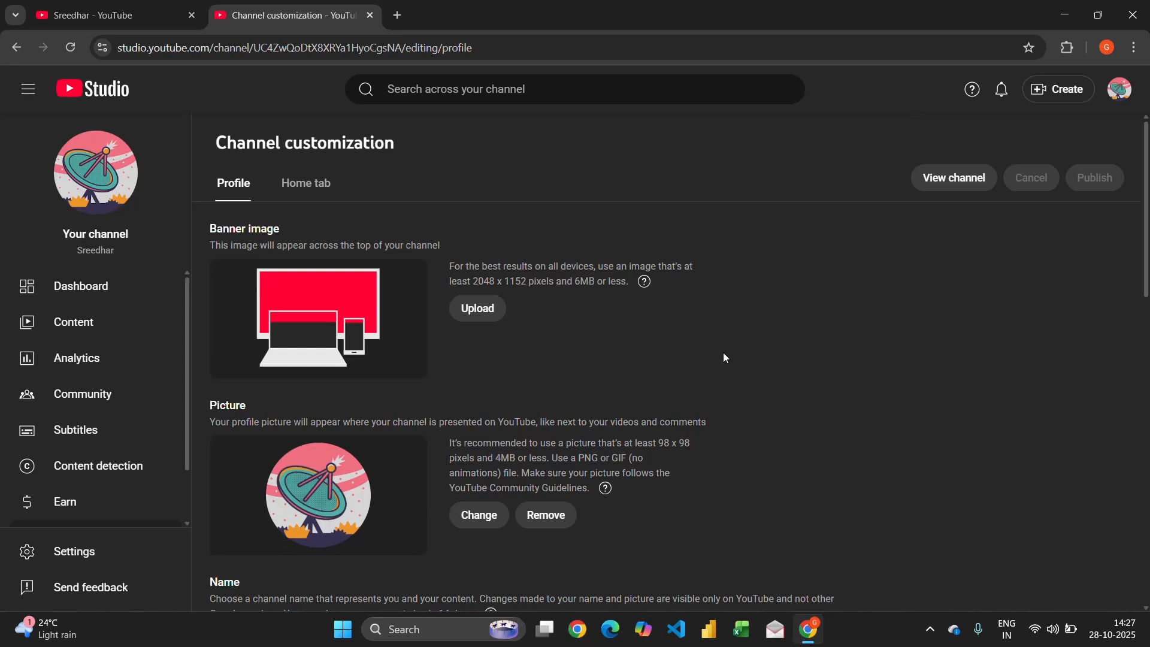
pyautogui.click(153, 12)
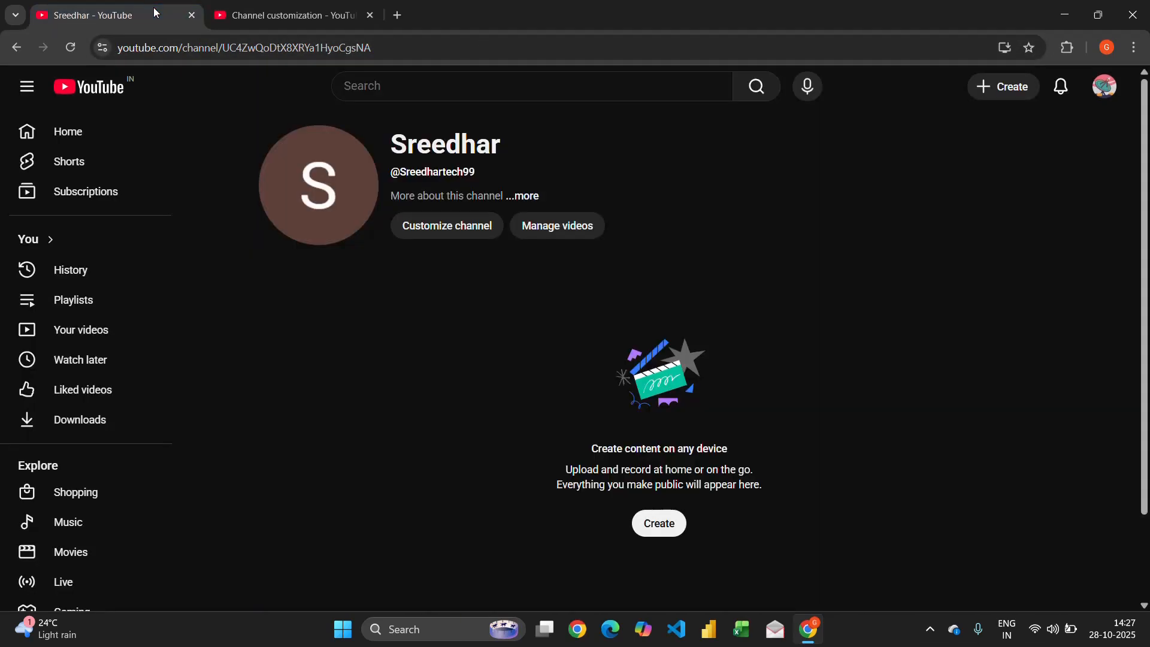
pyautogui.click(397, 15)
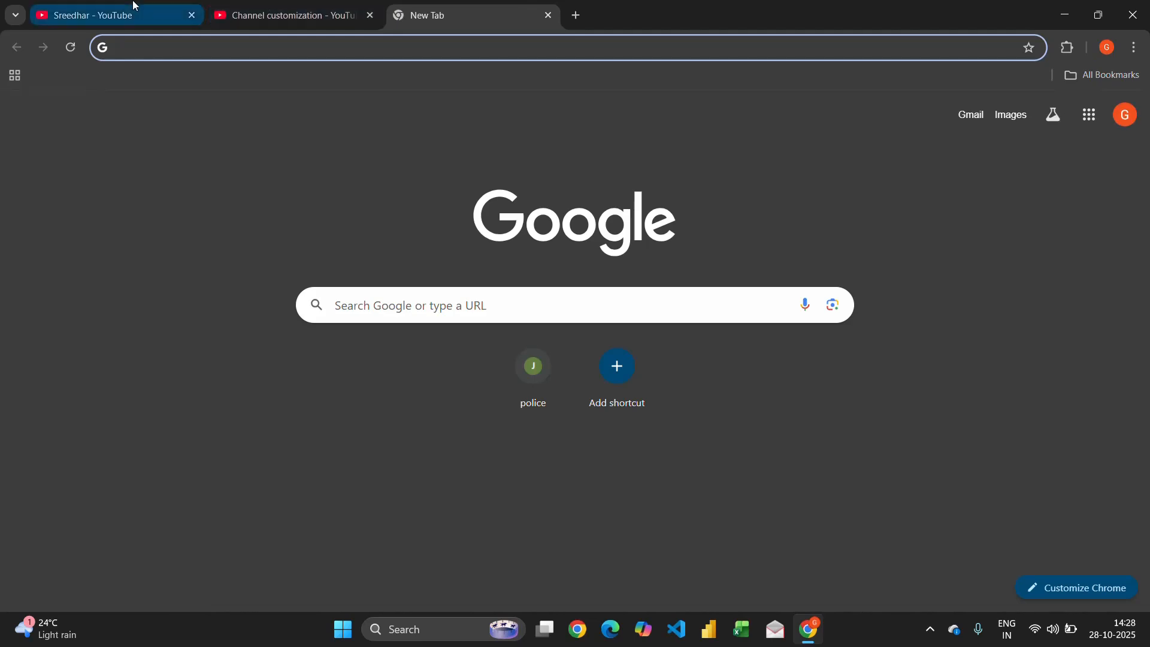
pyautogui.click(111, 7)
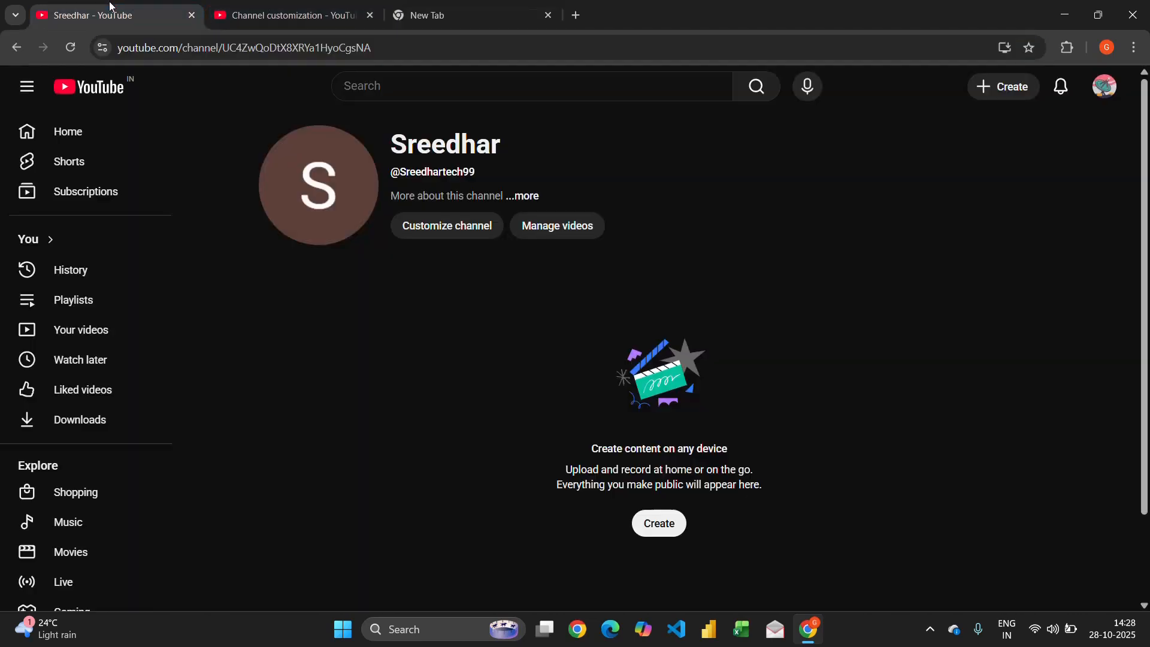
pyautogui.click(587, 633)
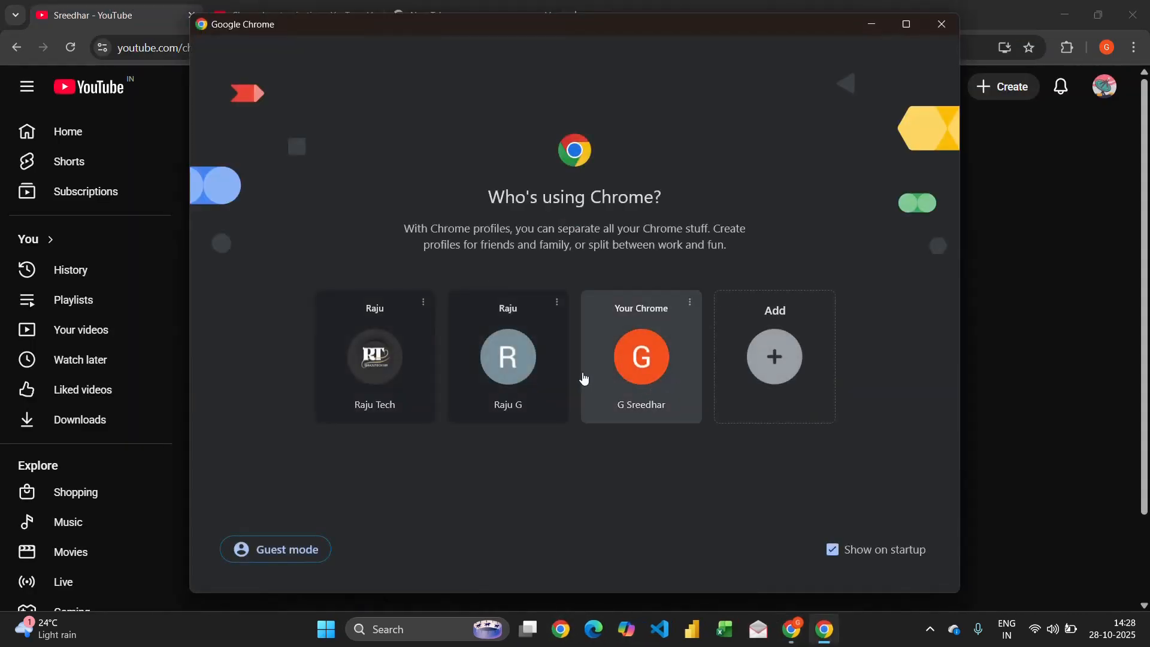
pyautogui.click(636, 378)
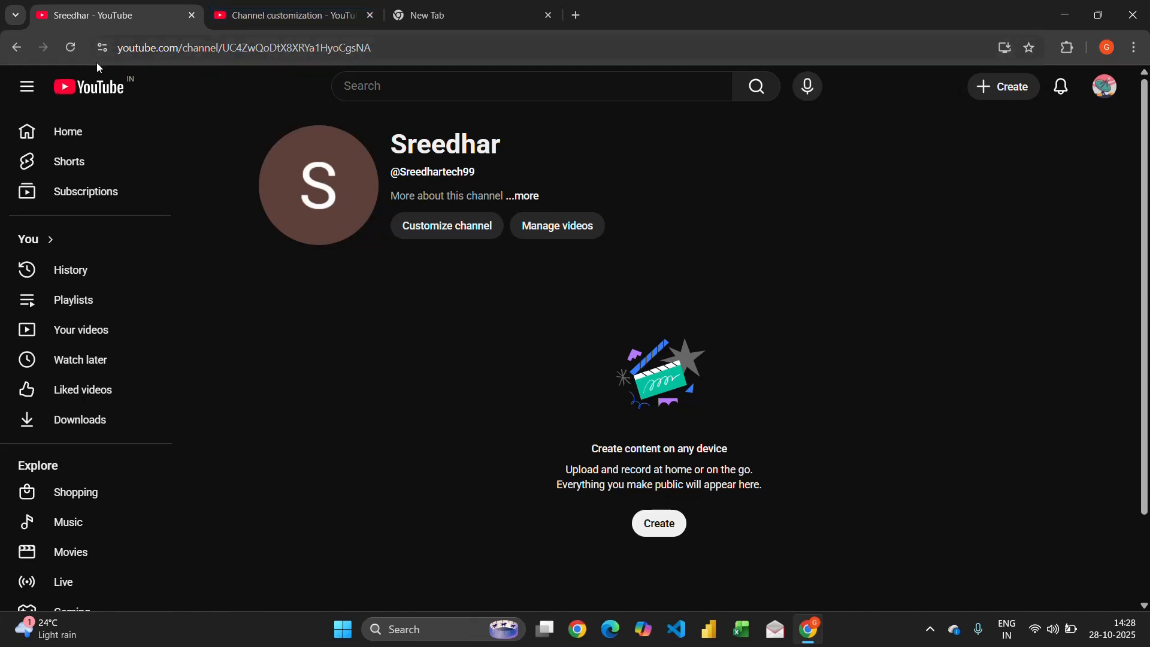
pyautogui.click(285, 7)
pyautogui.click(119, 9)
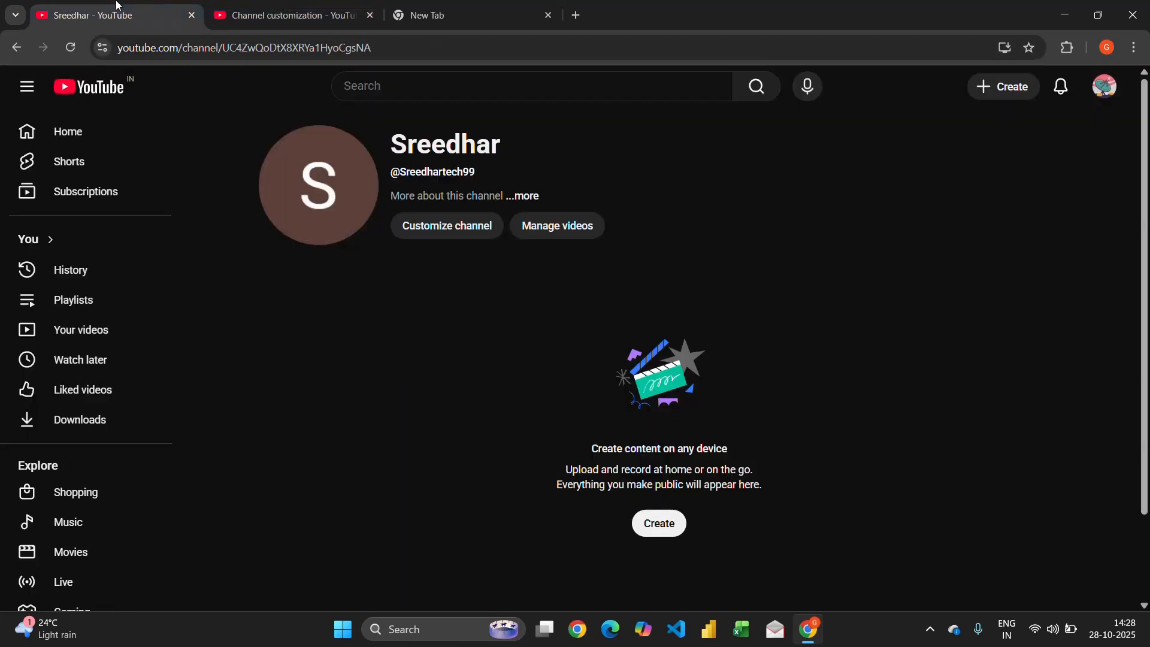
# - Search YouTube for "naa anveshana" and open the Naa Anveshana channel page to look at its banner
pyautogui.click(411, 88)
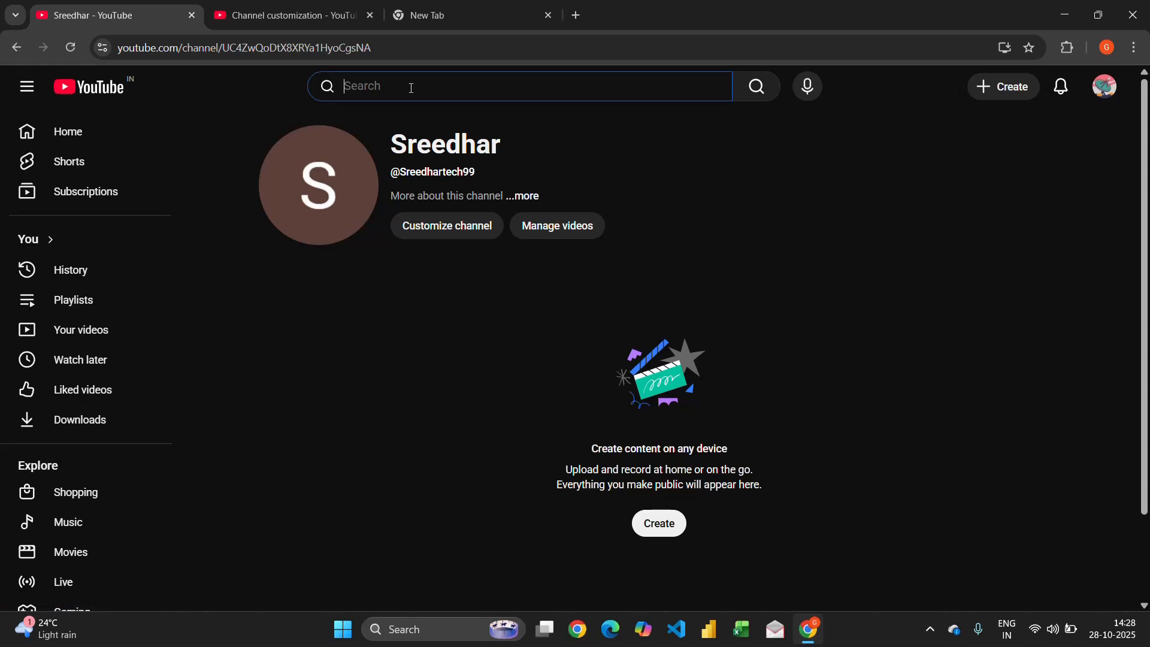
pyautogui.write('naa')
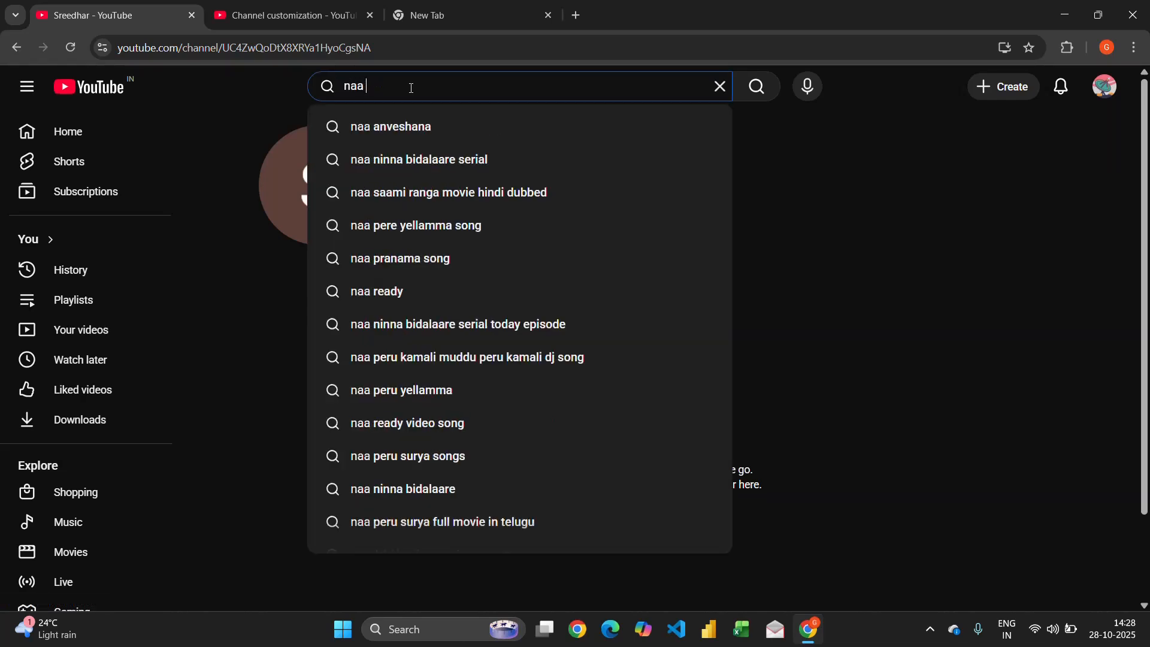
pyautogui.write(' anves')
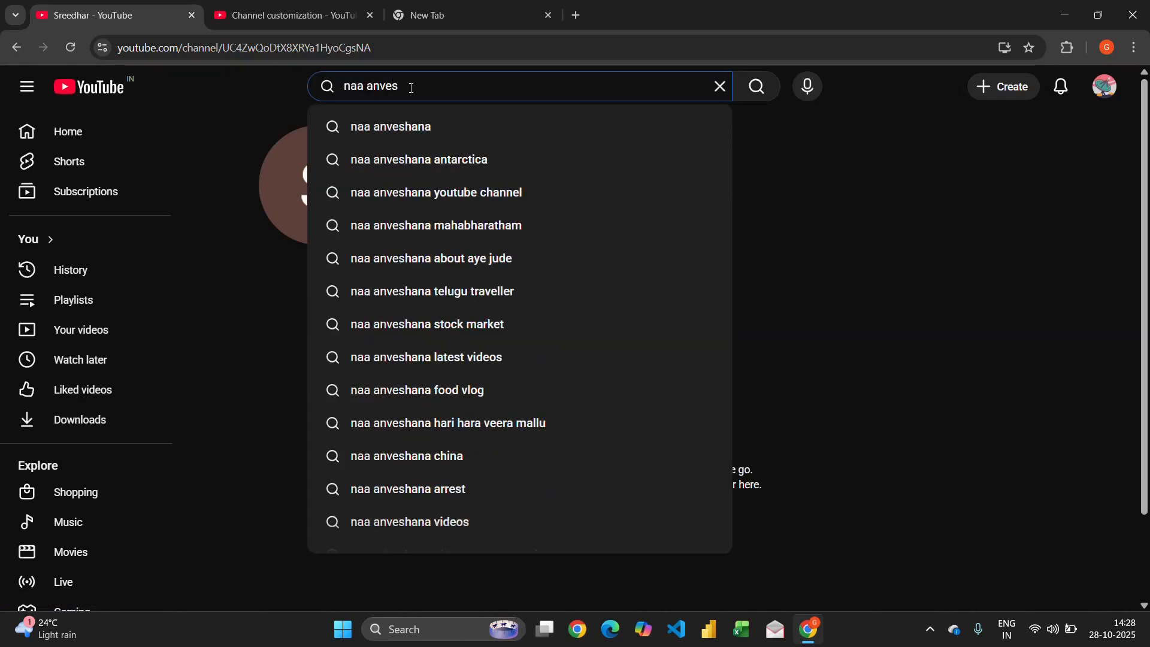
pyautogui.click(410, 117)
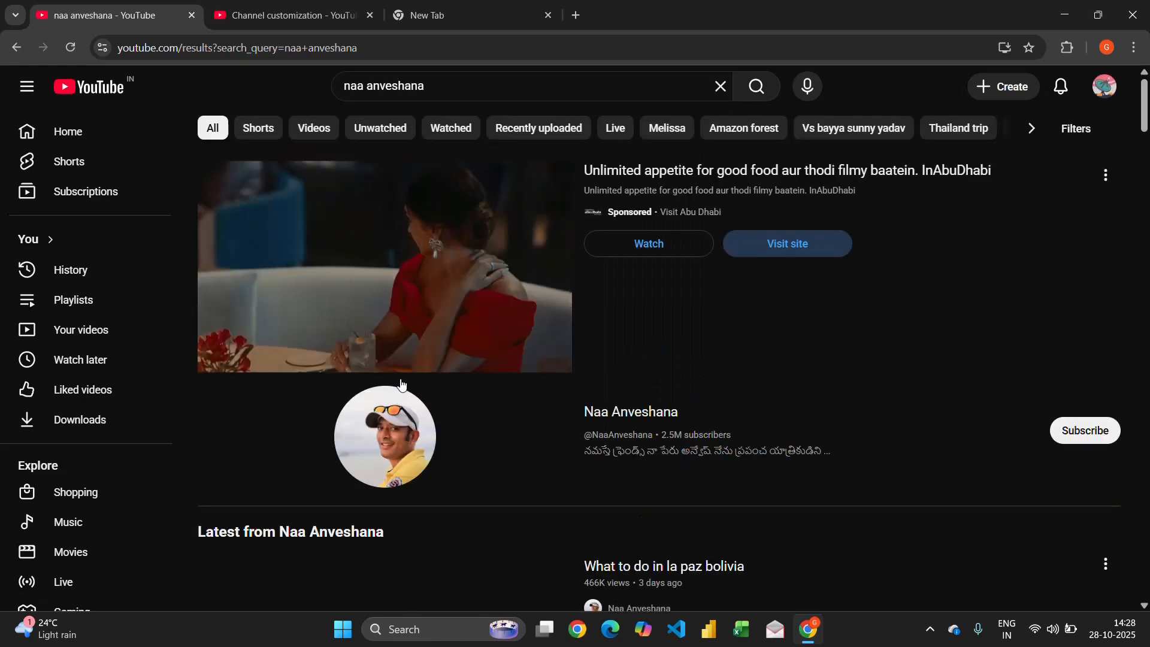
pyautogui.click(379, 464)
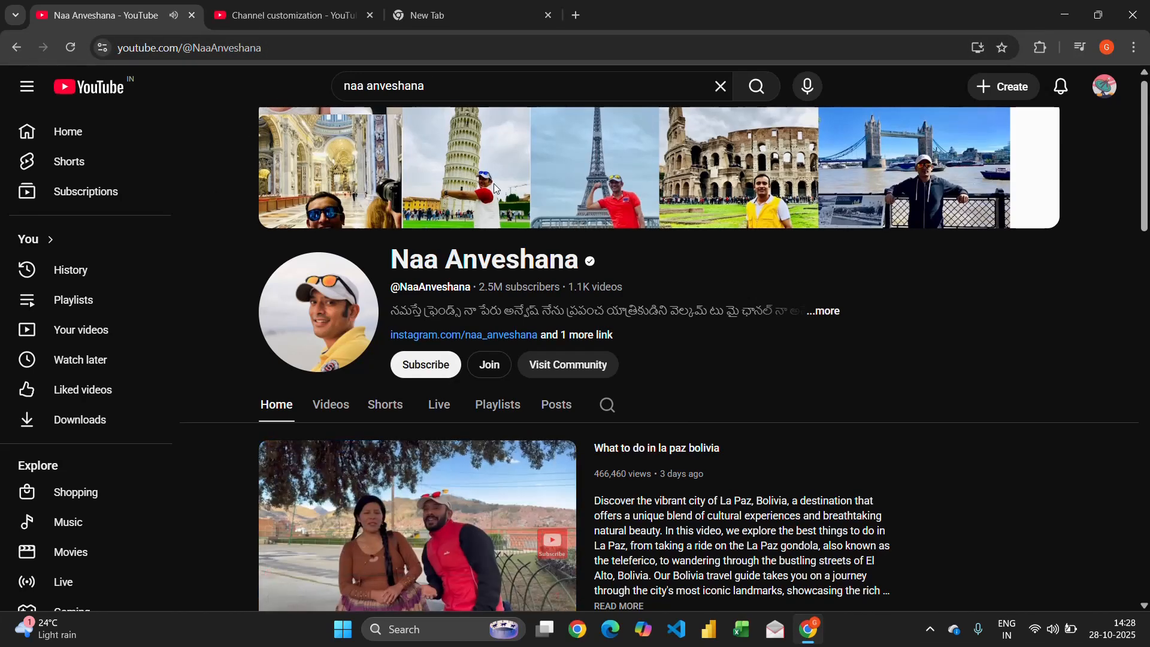
# - Return to channel customization and upload "WhatsApp Image 2025-10-08 at 10.53.27_b380c9bf.jpg" from the Pictures folder as the banner image
pyautogui.click(320, 8)
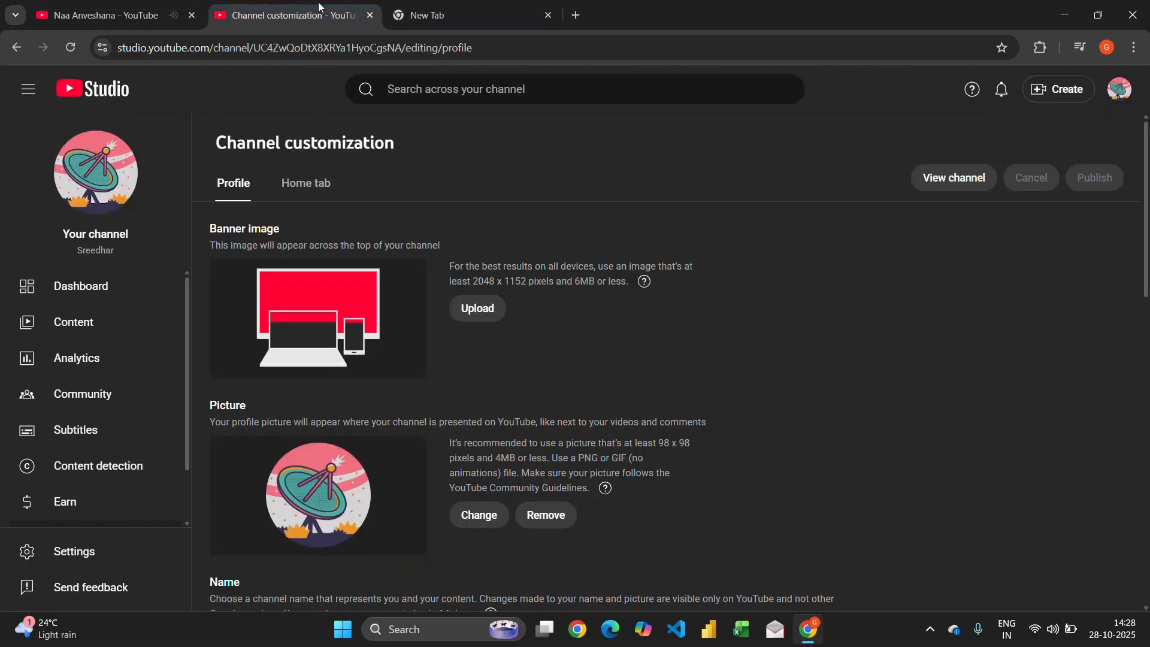
pyautogui.click(473, 315)
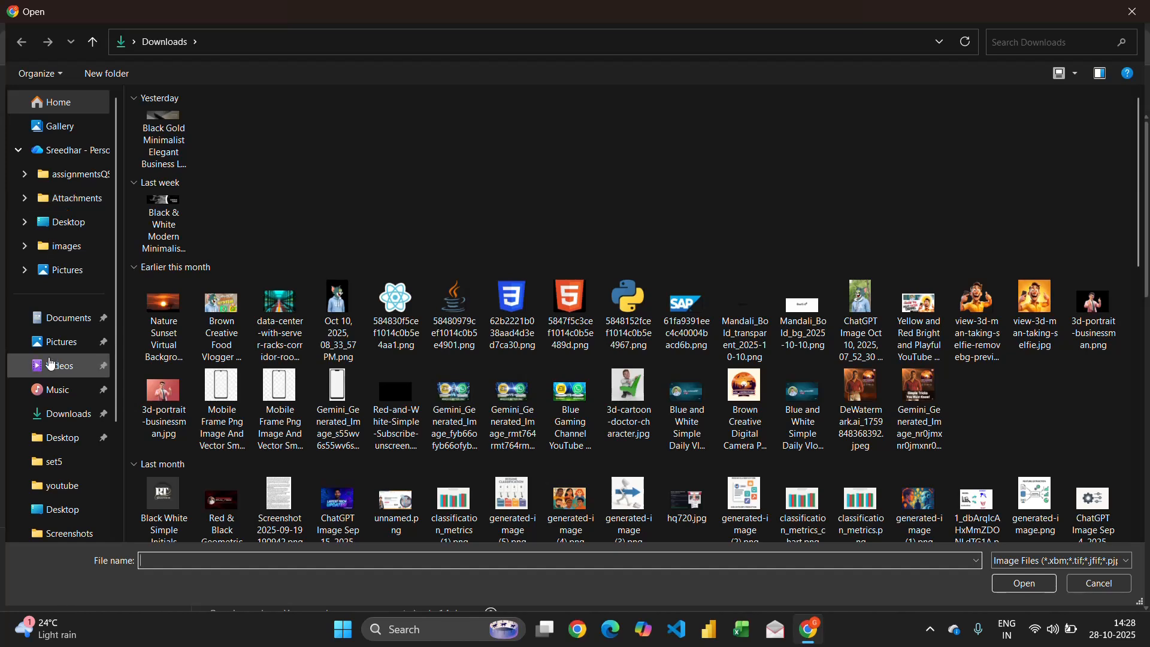
pyautogui.scroll(-1, 64, 407)
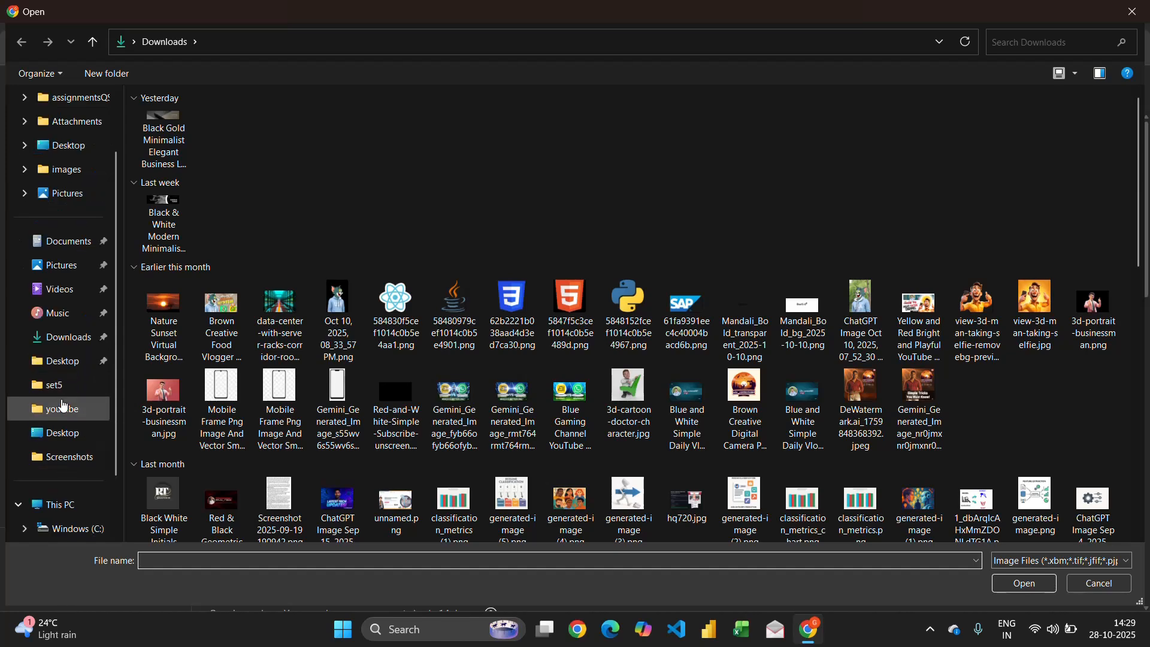
pyautogui.click(62, 408)
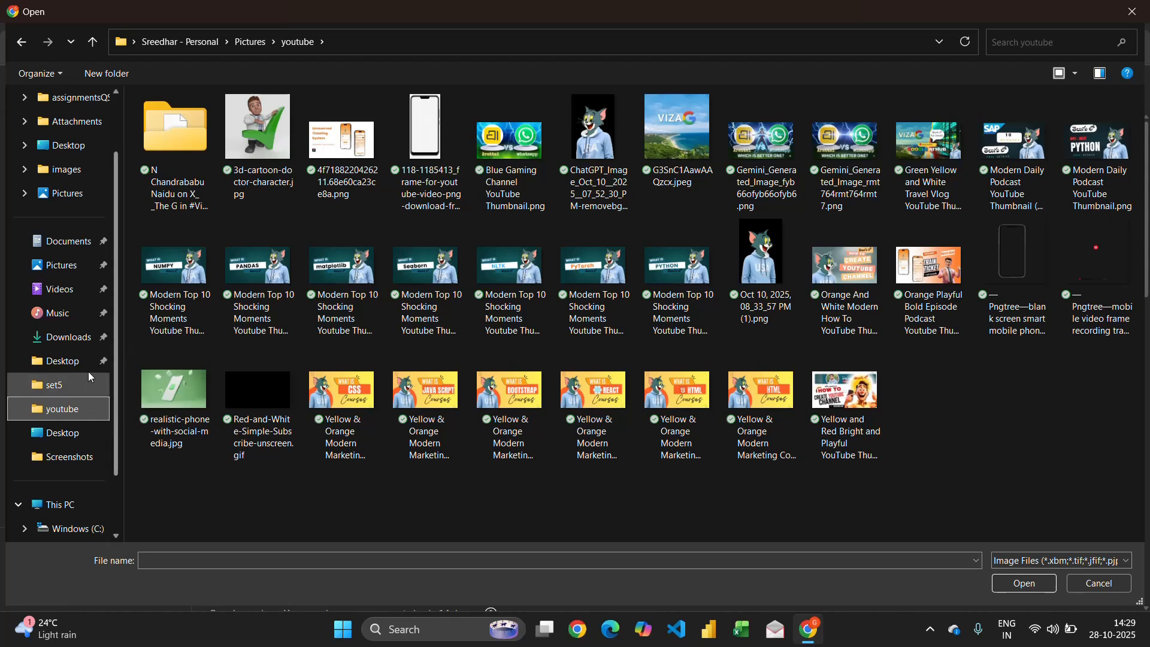
pyautogui.click(63, 274)
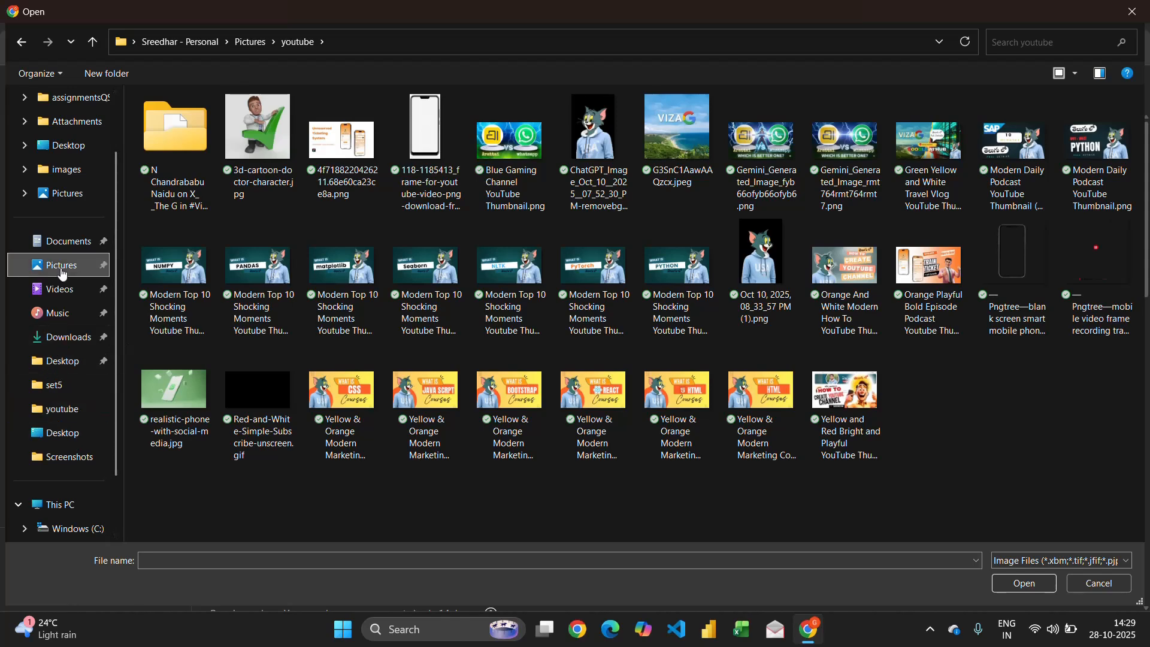
pyautogui.scroll(-4, 401, 346)
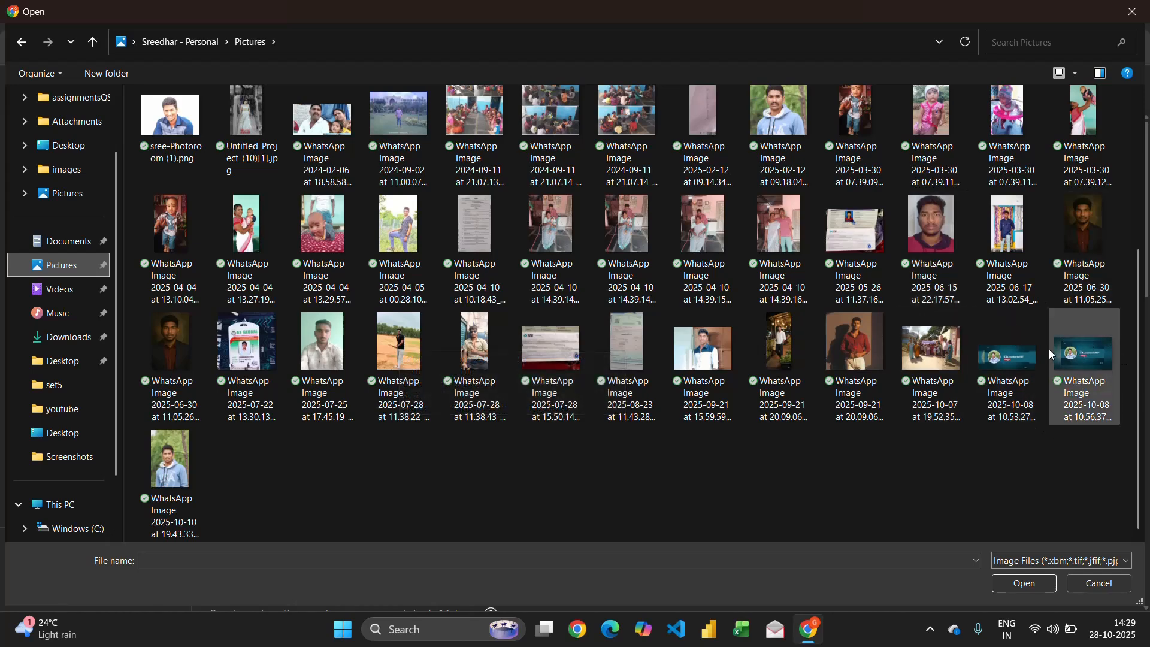
pyautogui.click(1027, 356)
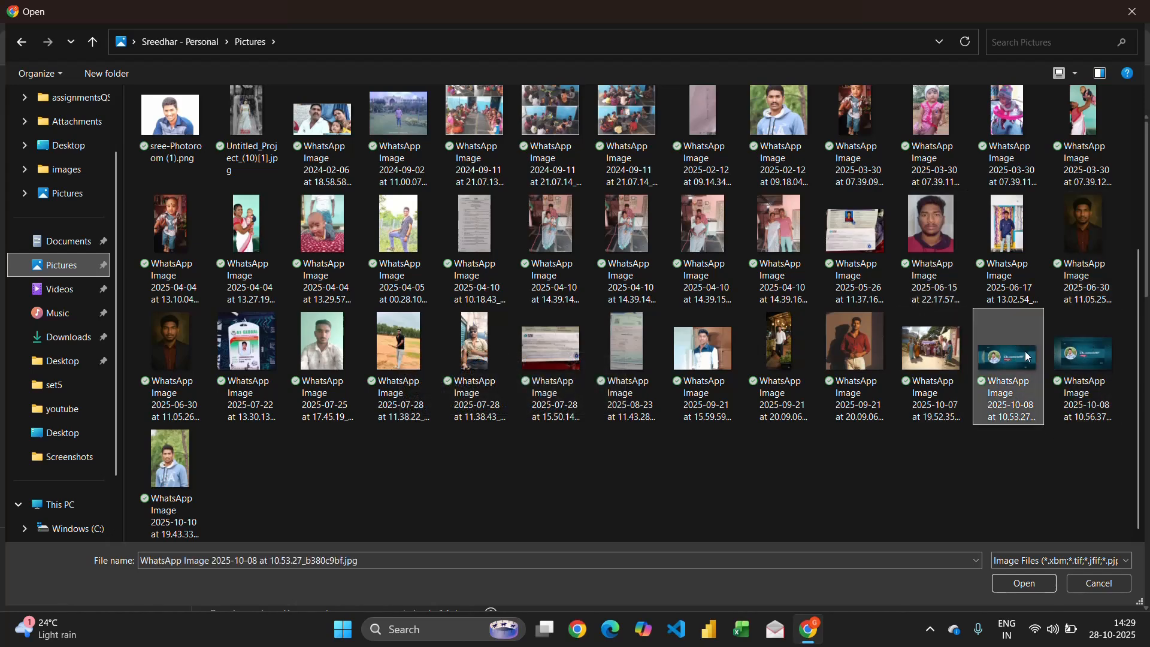
pyautogui.doubleClick(1026, 354)
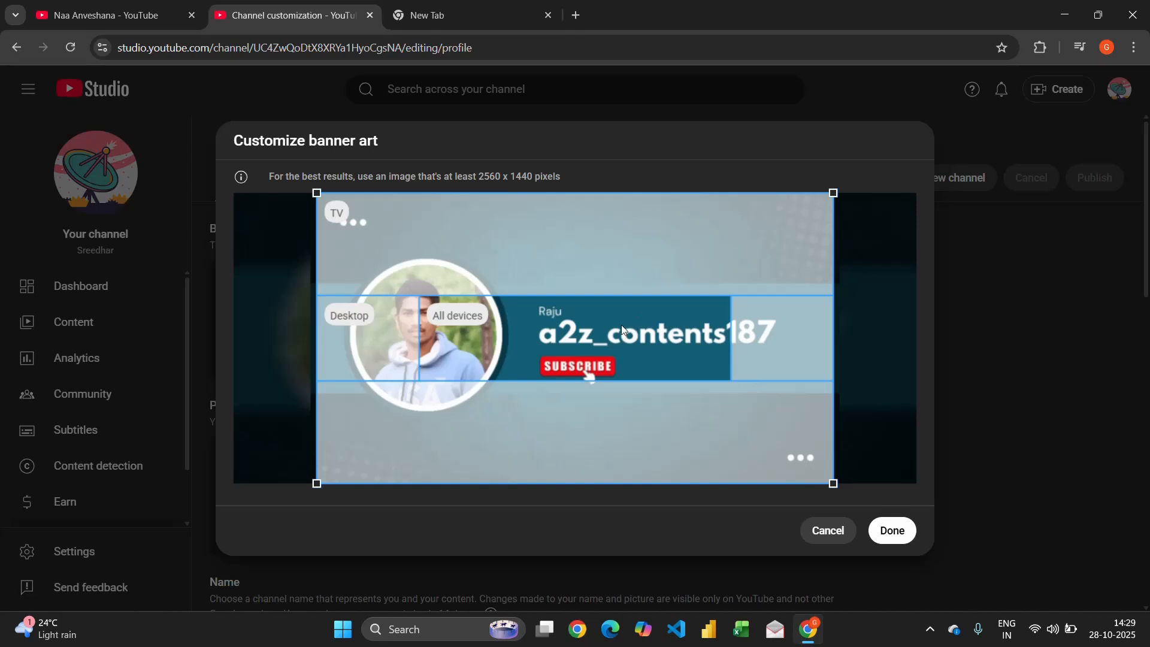
# - Shift the banner crop frame slightly left so it covers more of the portrait, and accept the banner art
pyautogui.moveTo(622, 329); pyautogui.dragTo(577, 332)
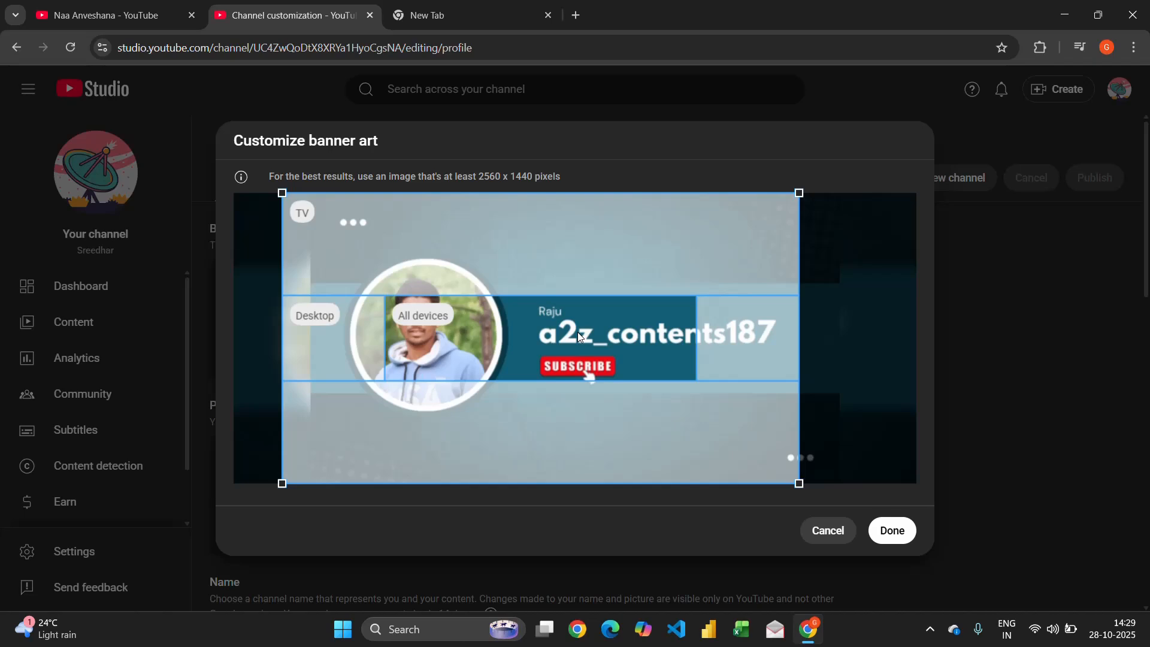
pyautogui.moveTo(577, 332); pyautogui.dragTo(577, 332)
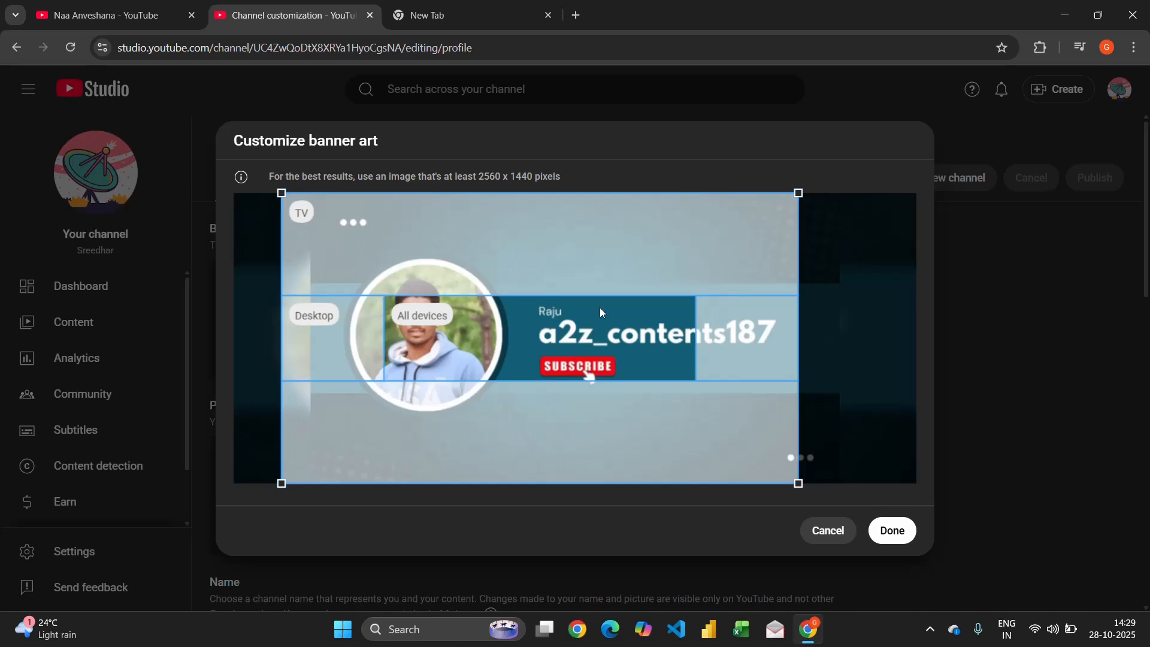
pyautogui.click(895, 532)
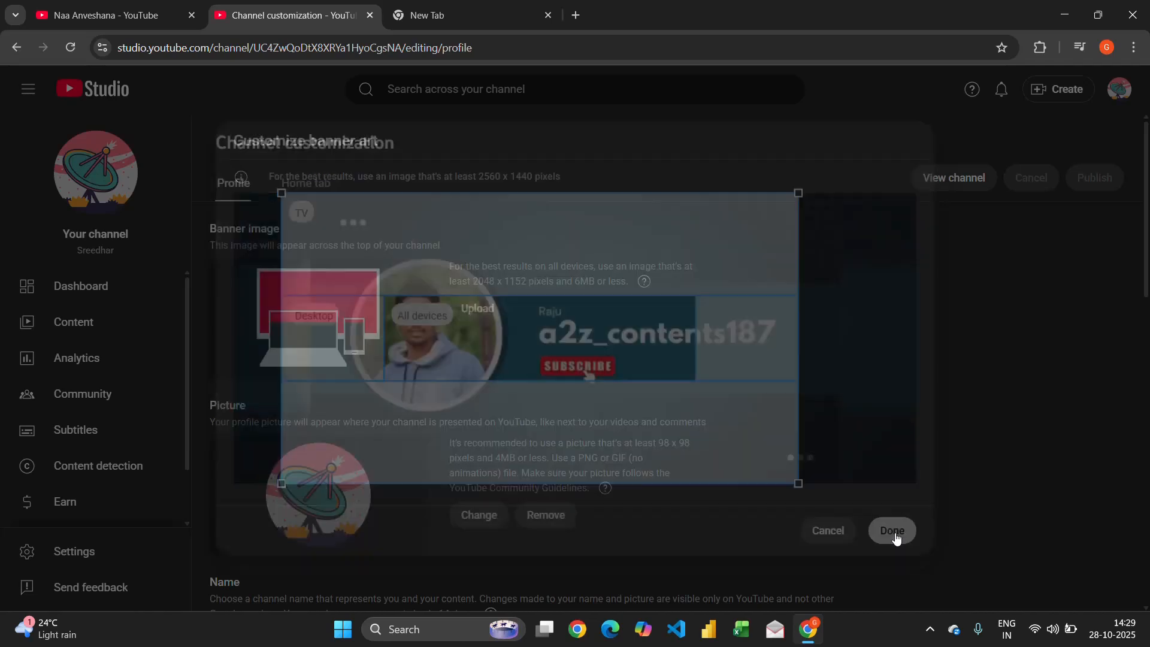
# - Replace the channel's profile picture with the orange a2z_content187 wildlife photographer logo, accepting the default crop
pyautogui.scroll(-3, 637, 411)
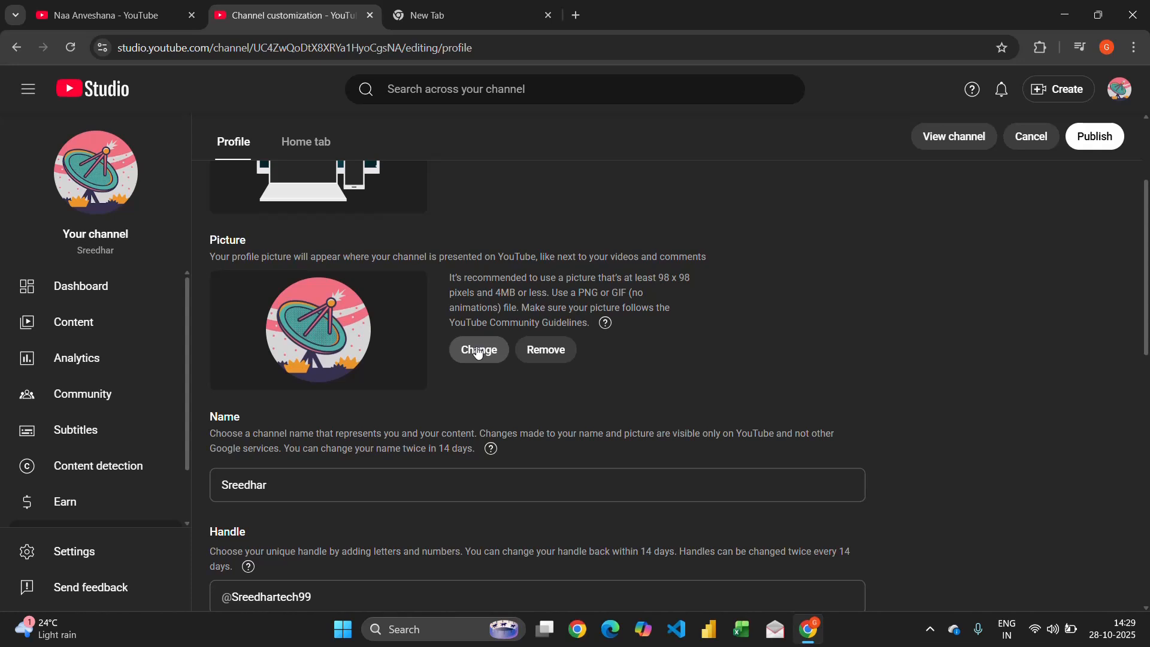
pyautogui.click(477, 351)
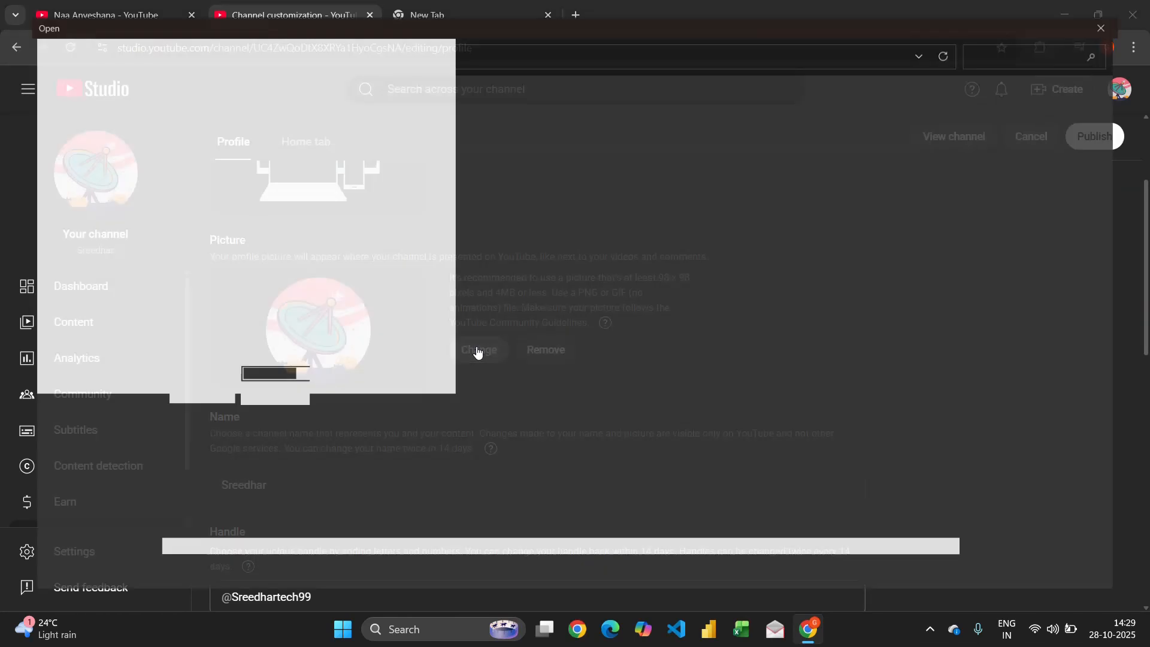
pyautogui.scroll(-2, 479, 351)
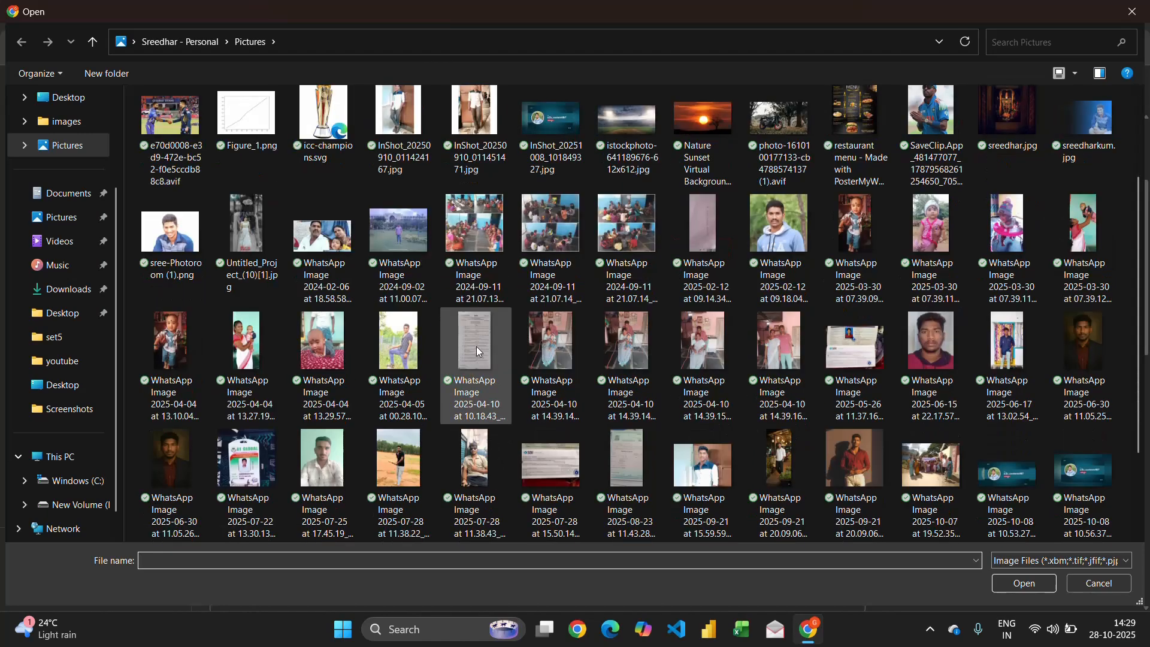
pyautogui.scroll(-2, 478, 351)
pyautogui.scroll(4, 478, 351)
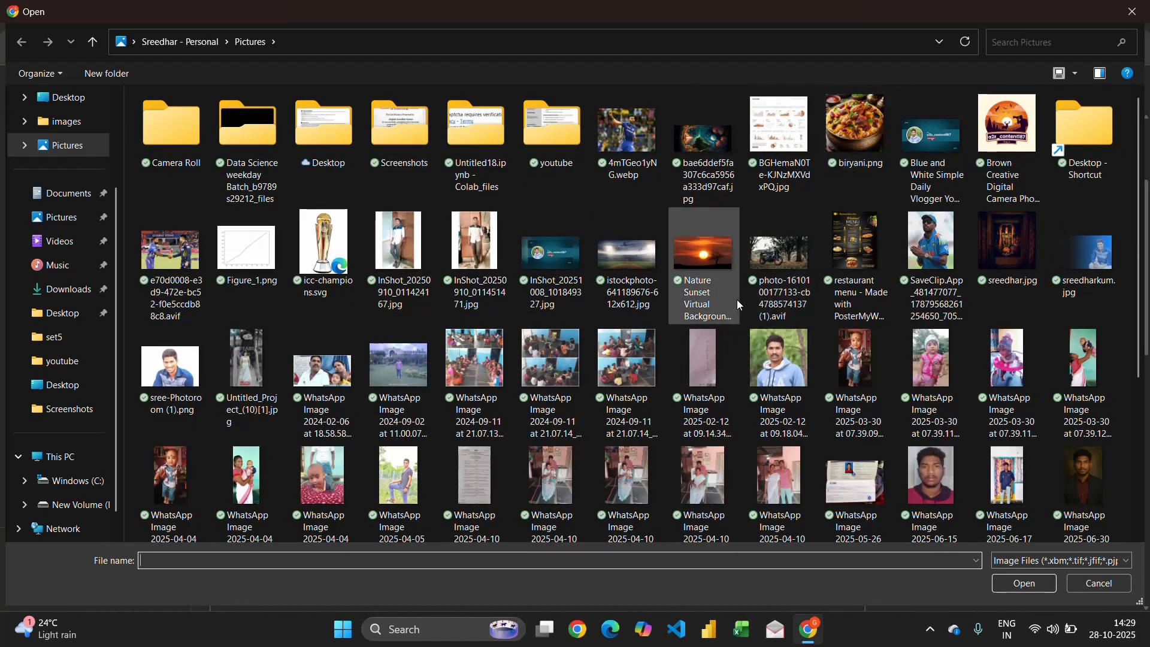
pyautogui.scroll(-4, 736, 299)
pyautogui.scroll(4, 736, 299)
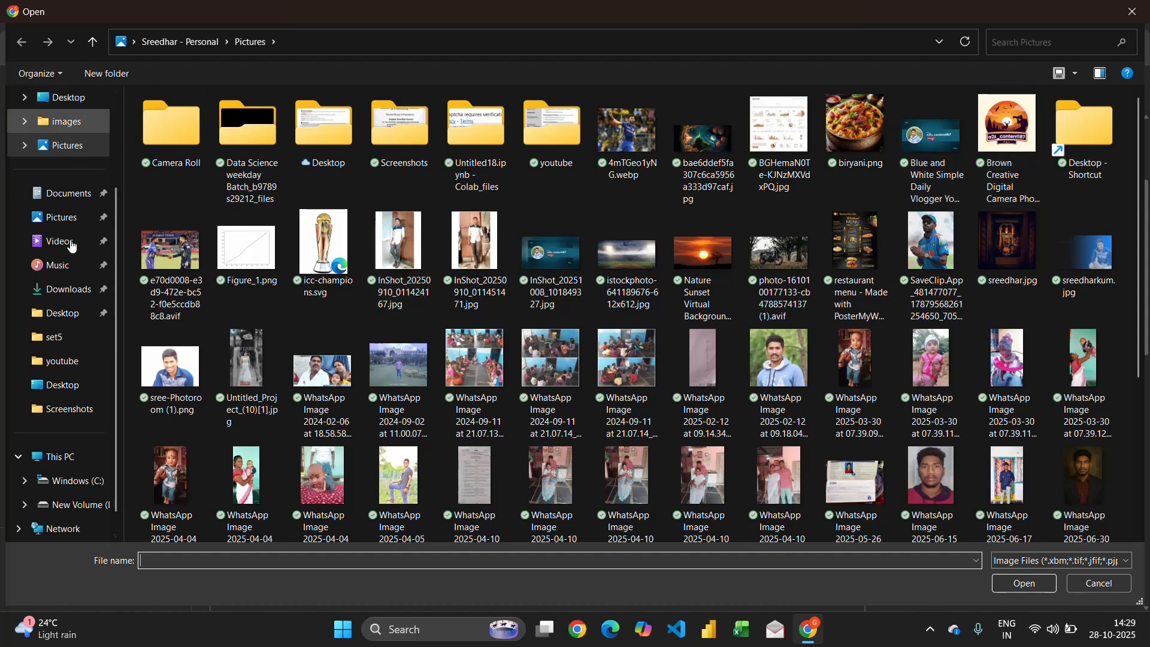
pyautogui.click(65, 374)
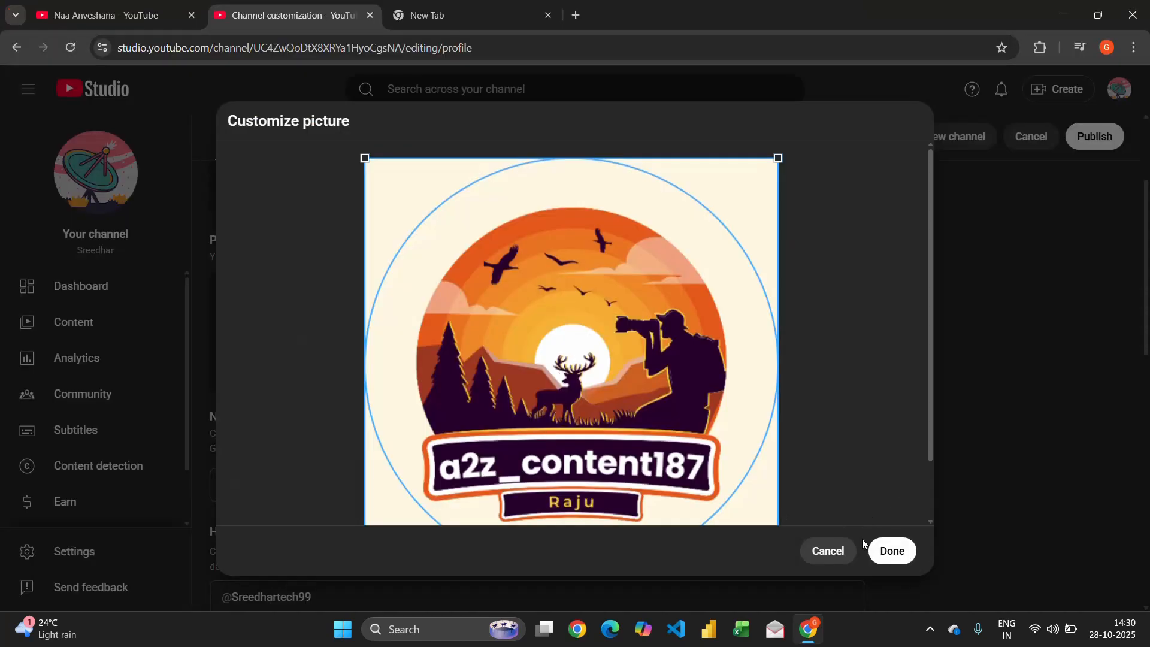
pyautogui.click(889, 550)
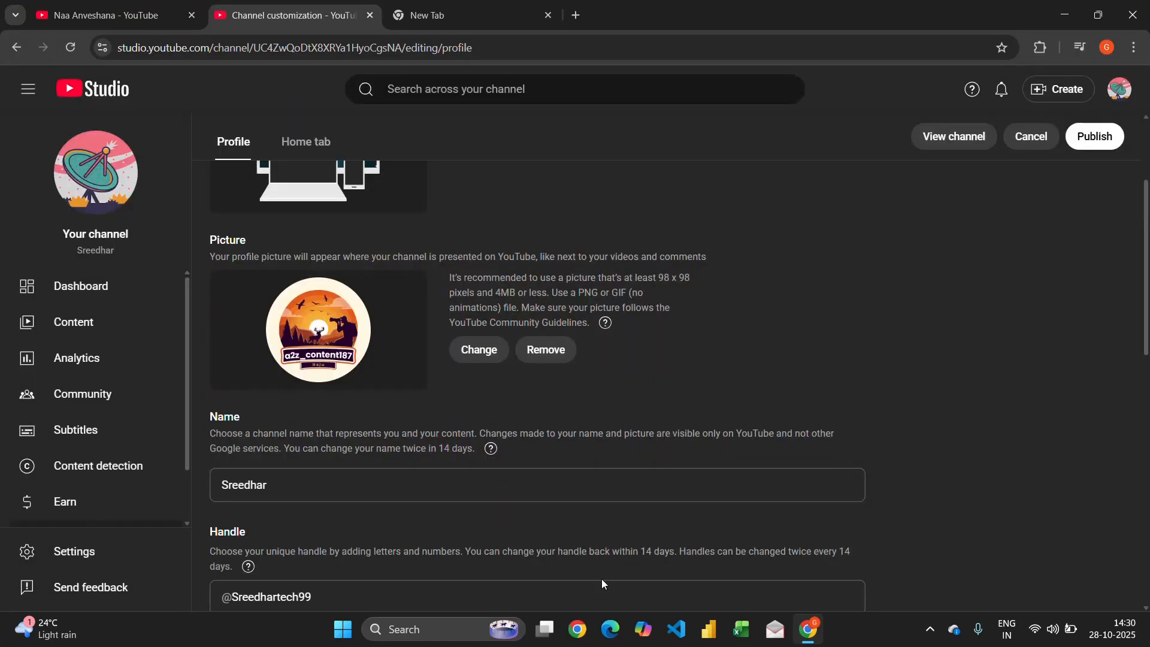
# - Review the channel's name and handle fields, and open the empty description field for editing
pyautogui.scroll(-2, 601, 578)
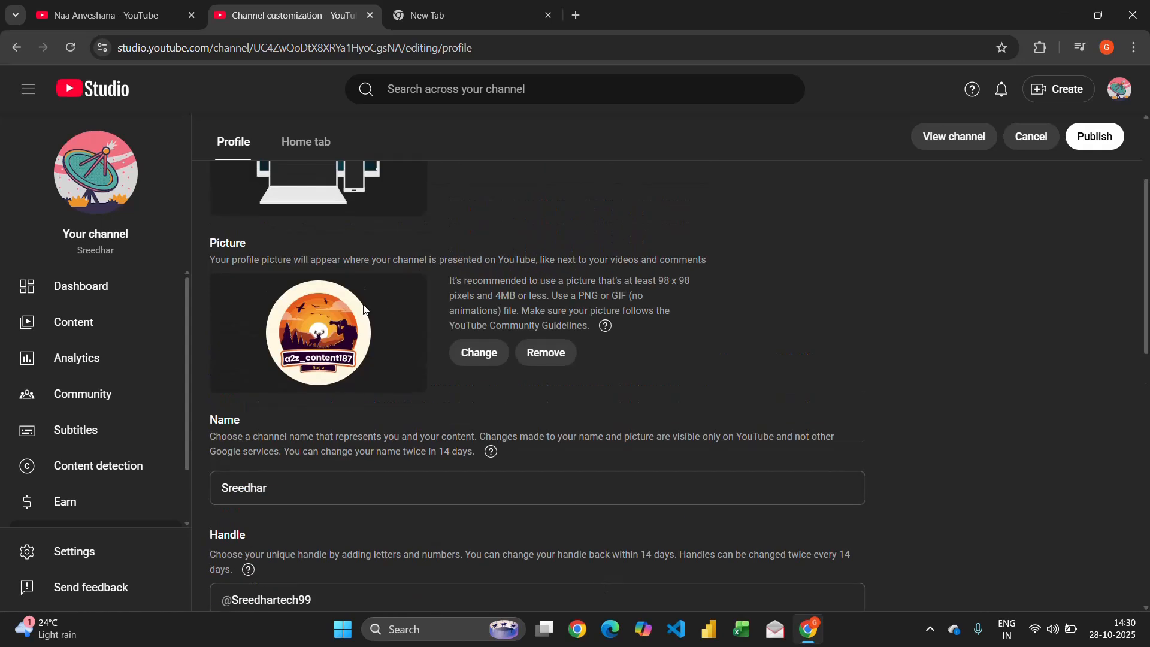
pyautogui.scroll(-2, 494, 397)
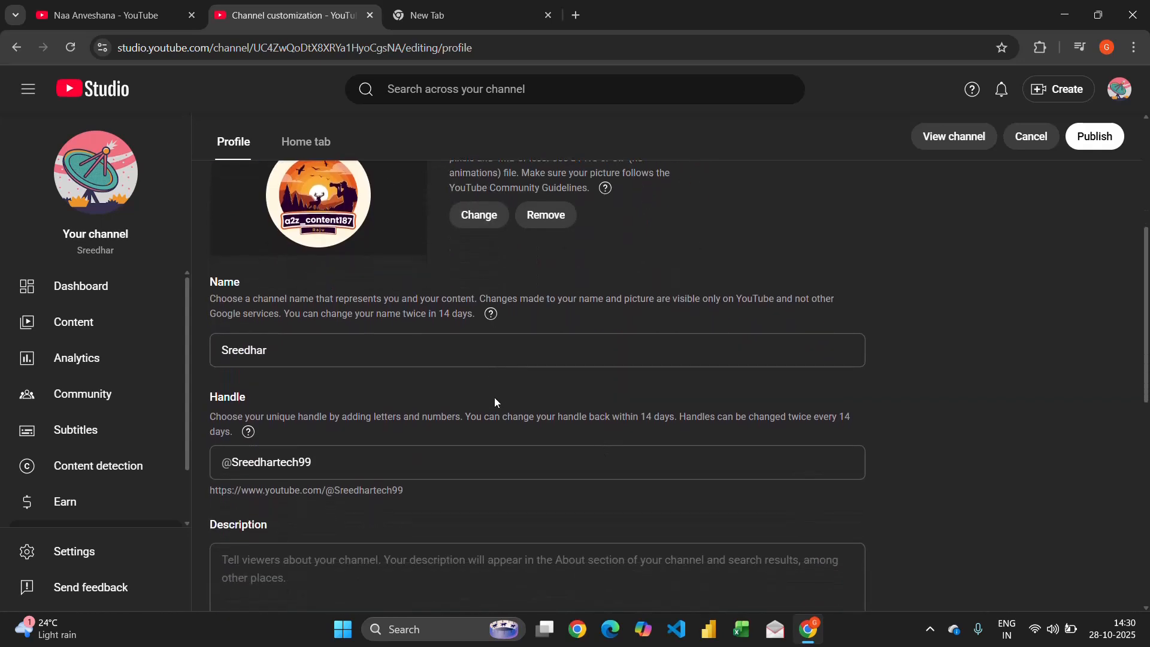
pyautogui.scroll(-1, 344, 340)
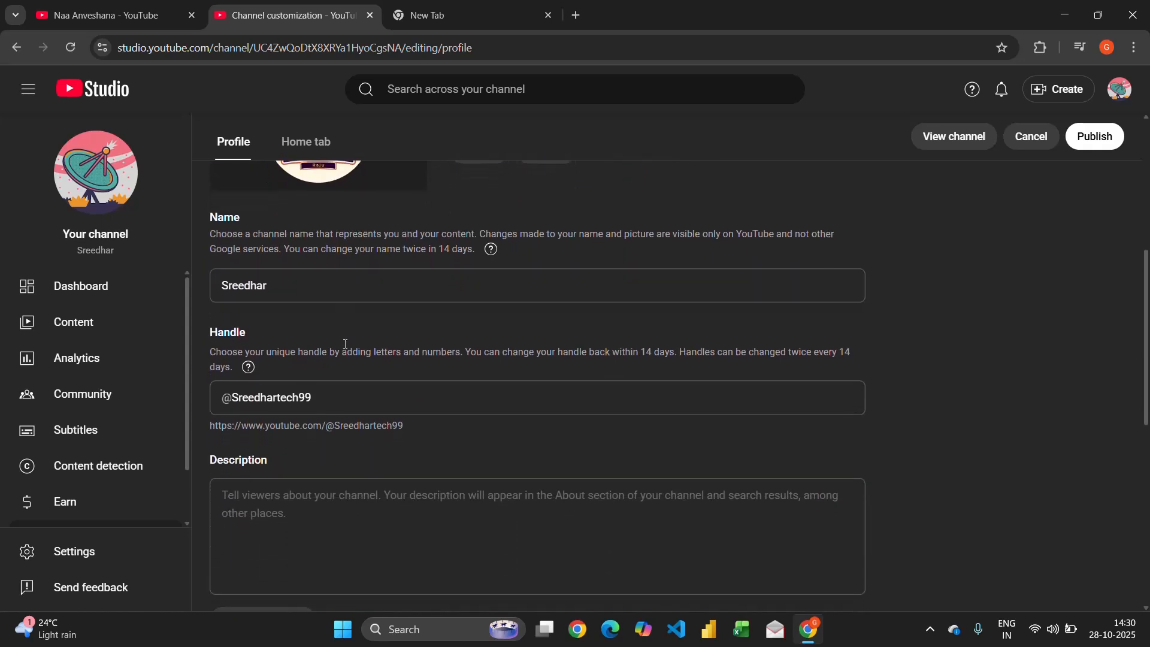
pyautogui.scroll(-1, 345, 343)
pyautogui.click(345, 342)
pyautogui.scroll(-2, 330, 342)
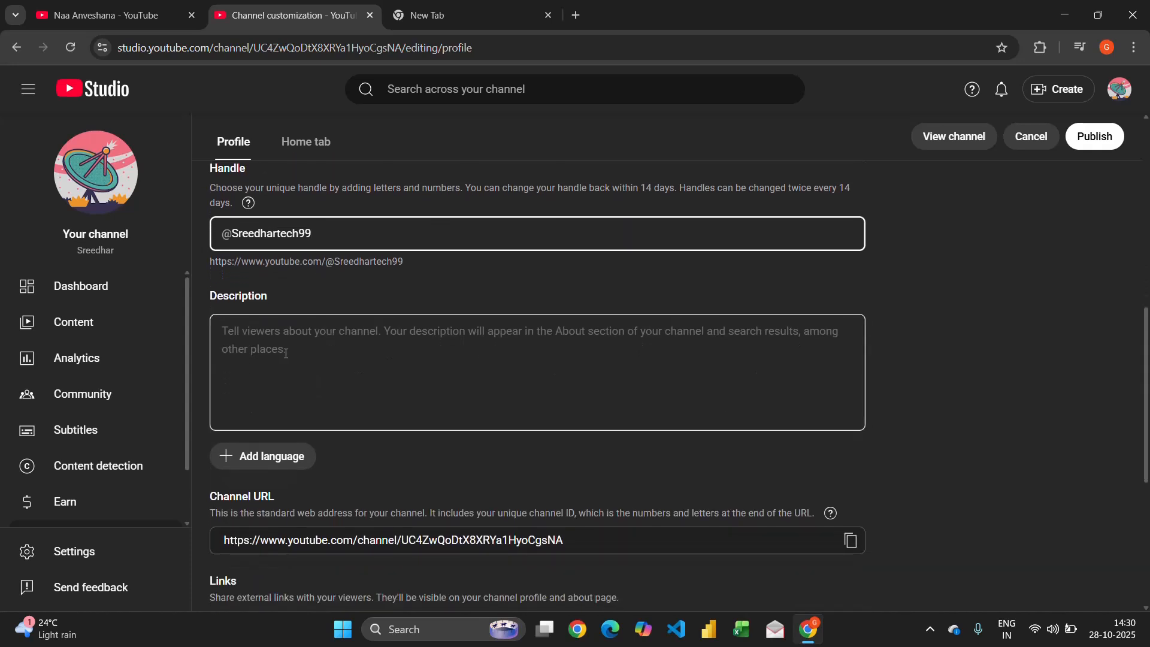
pyautogui.click(286, 353)
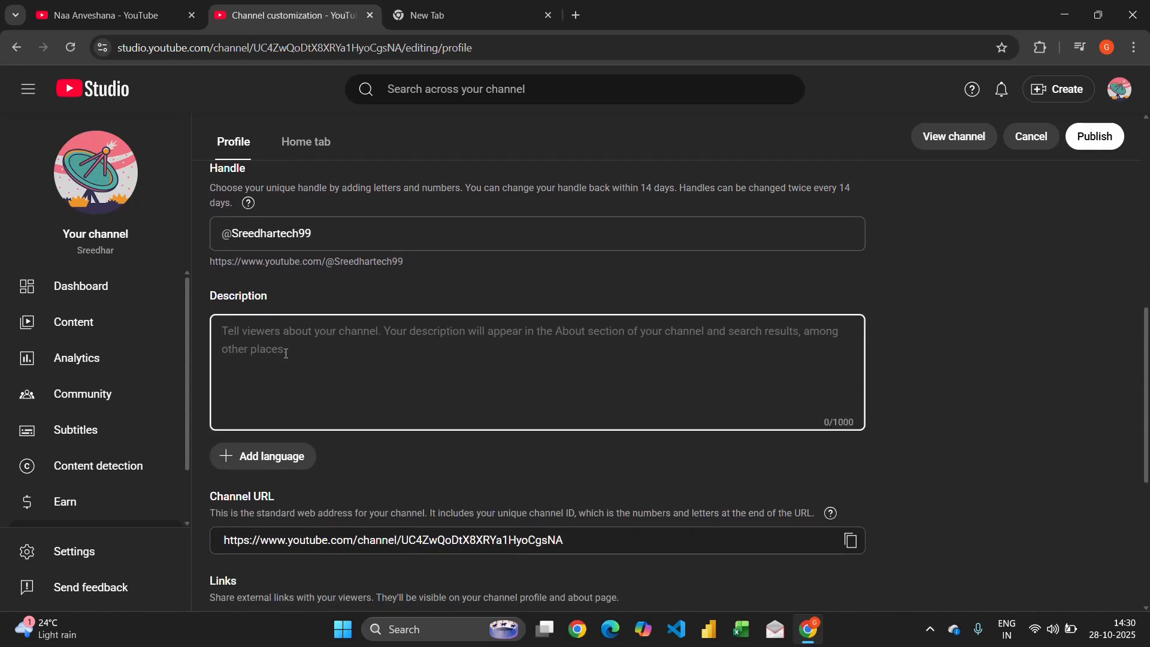
# - Switch to the blank browser tab, search Google for "chat gpt" and open the ChatGPT website
pyautogui.click(508, 12)
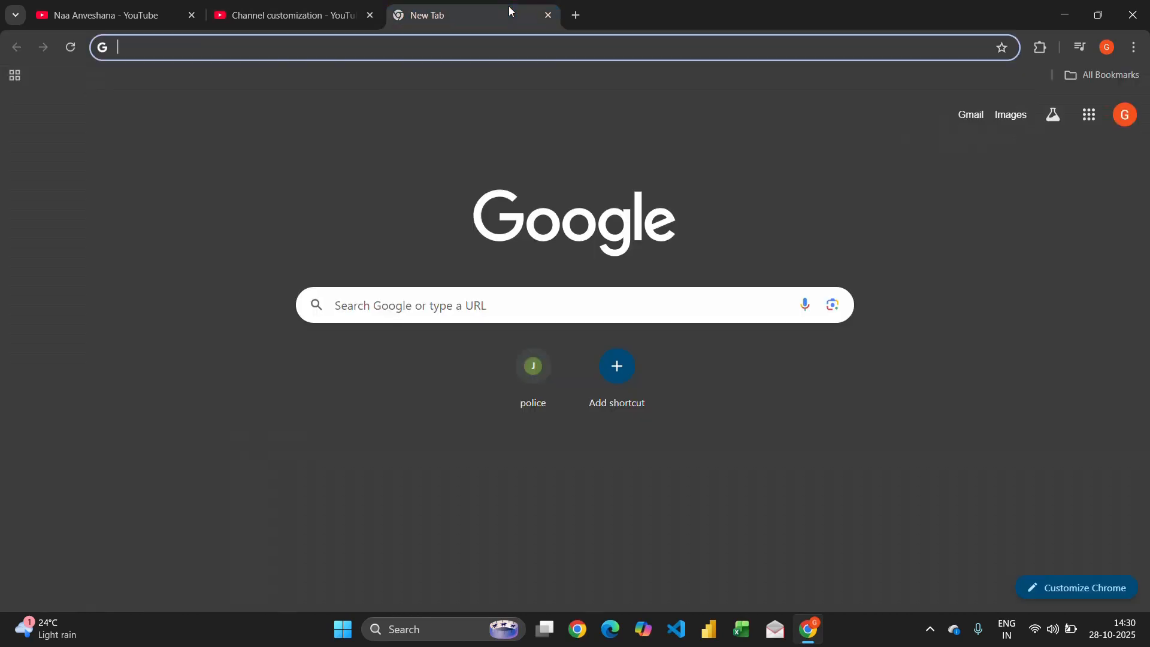
pyautogui.click(386, 306)
pyautogui.write('chat')
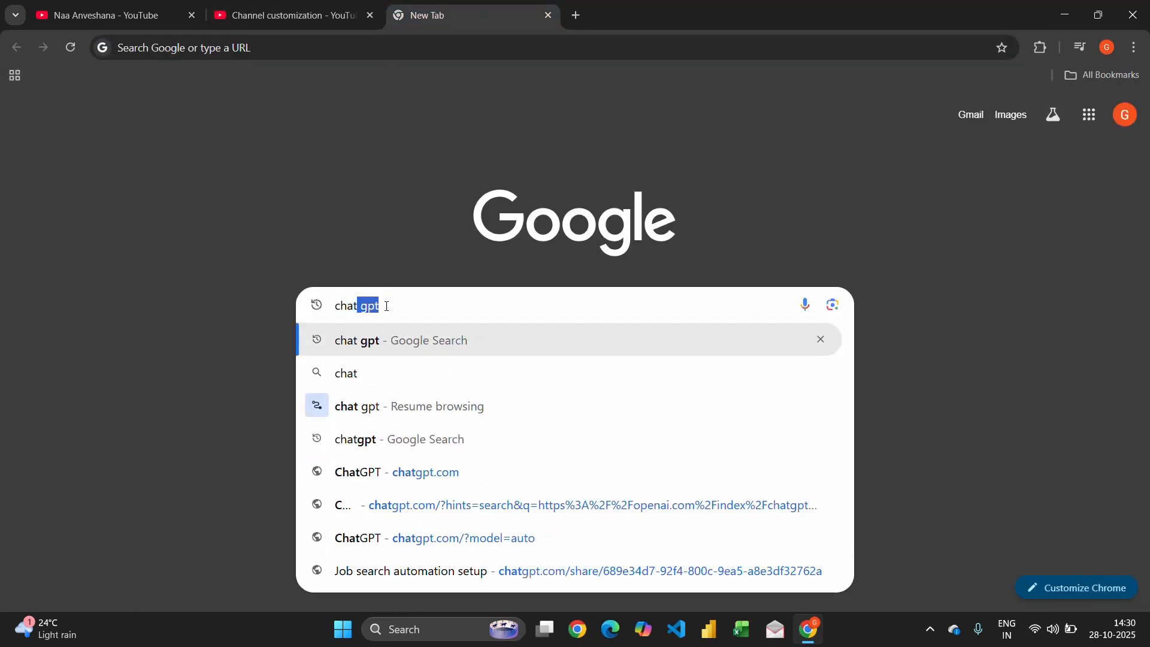
pyautogui.write(' g')
pyautogui.press('Return')
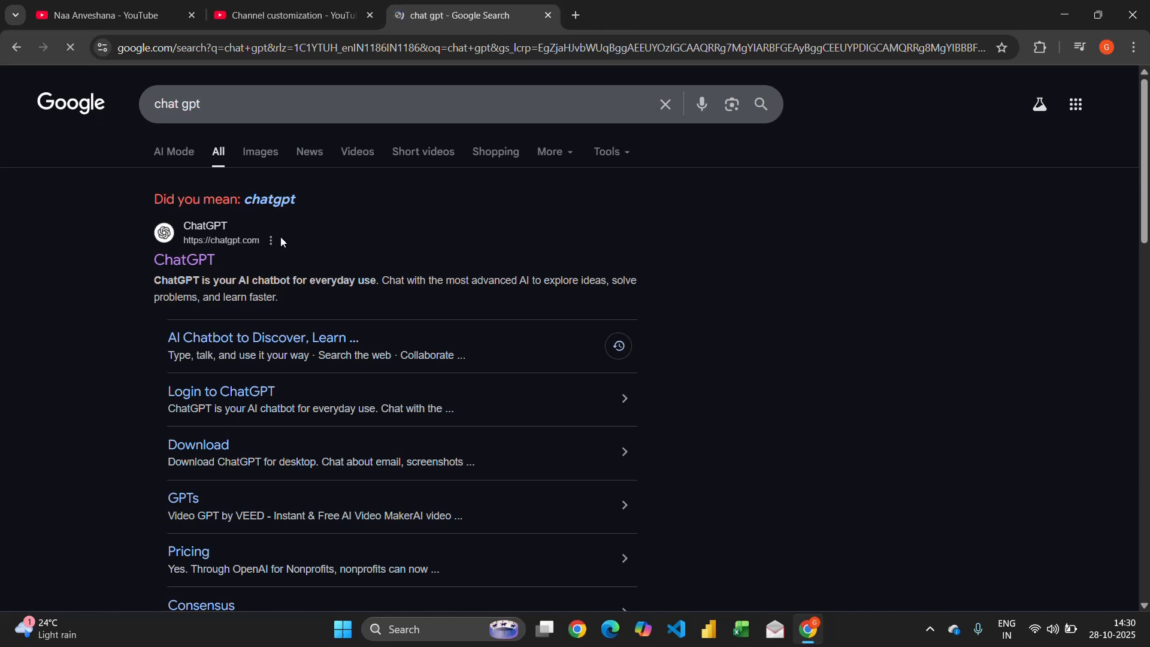
pyautogui.click(182, 259)
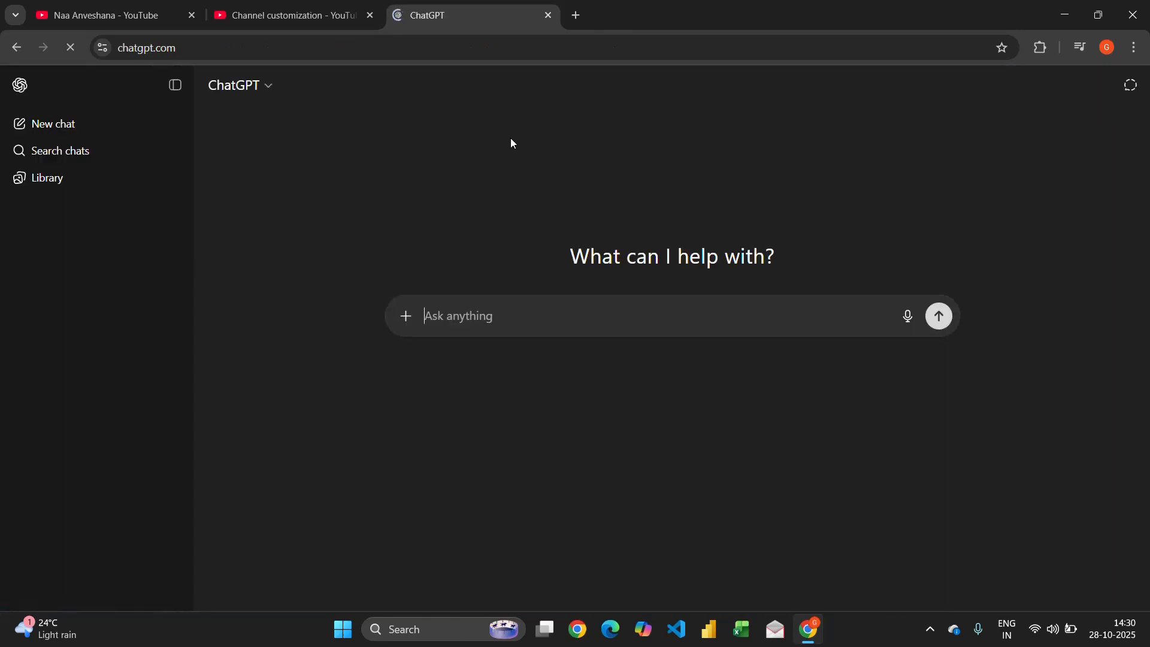
# - Ask ChatGPT "i want to start youtube channel so generate description for tech" and read through the generated channel description
pyautogui.write('i want to start youtube channel so generate description for tech')
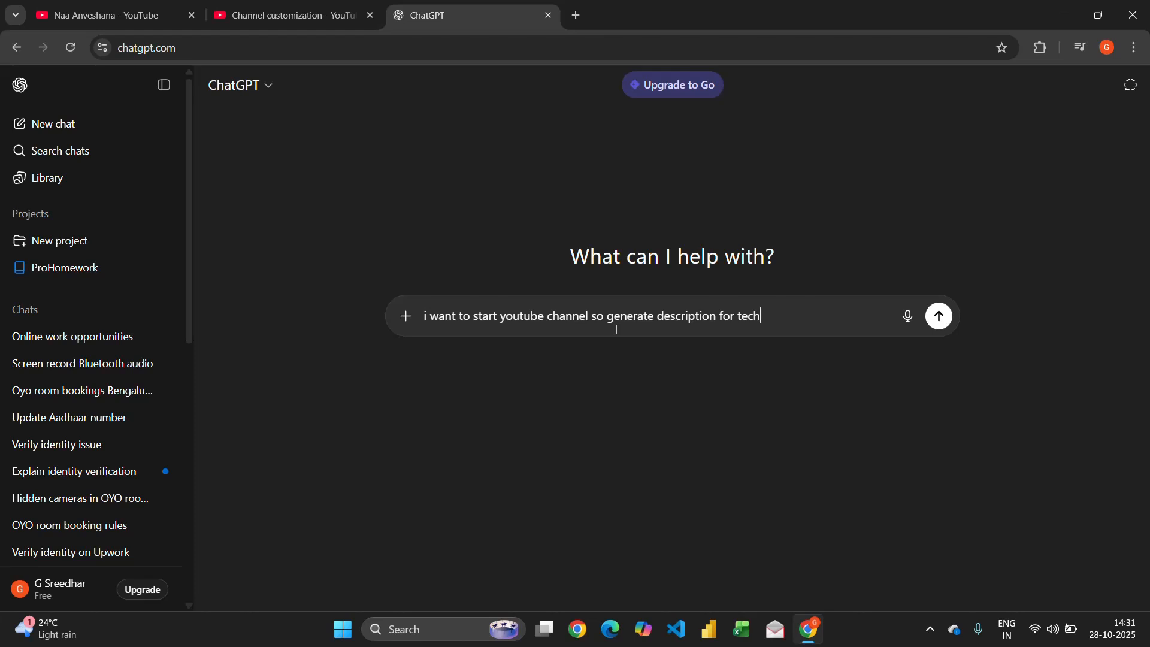
pyautogui.press('Return')
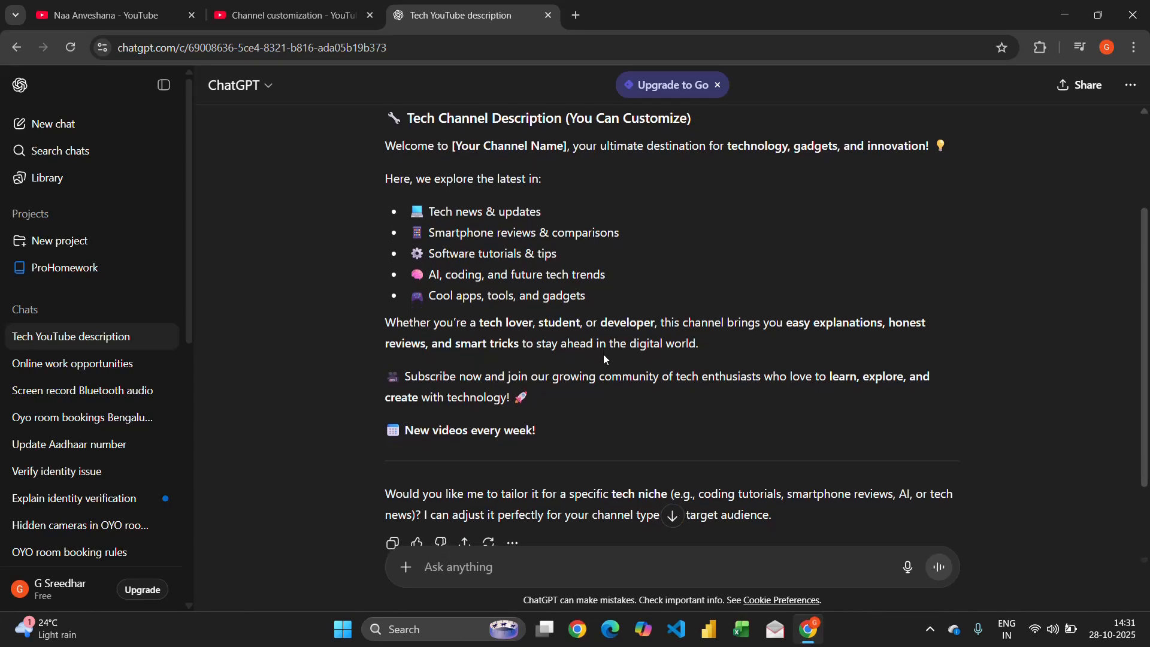
pyautogui.scroll(-2, 603, 354)
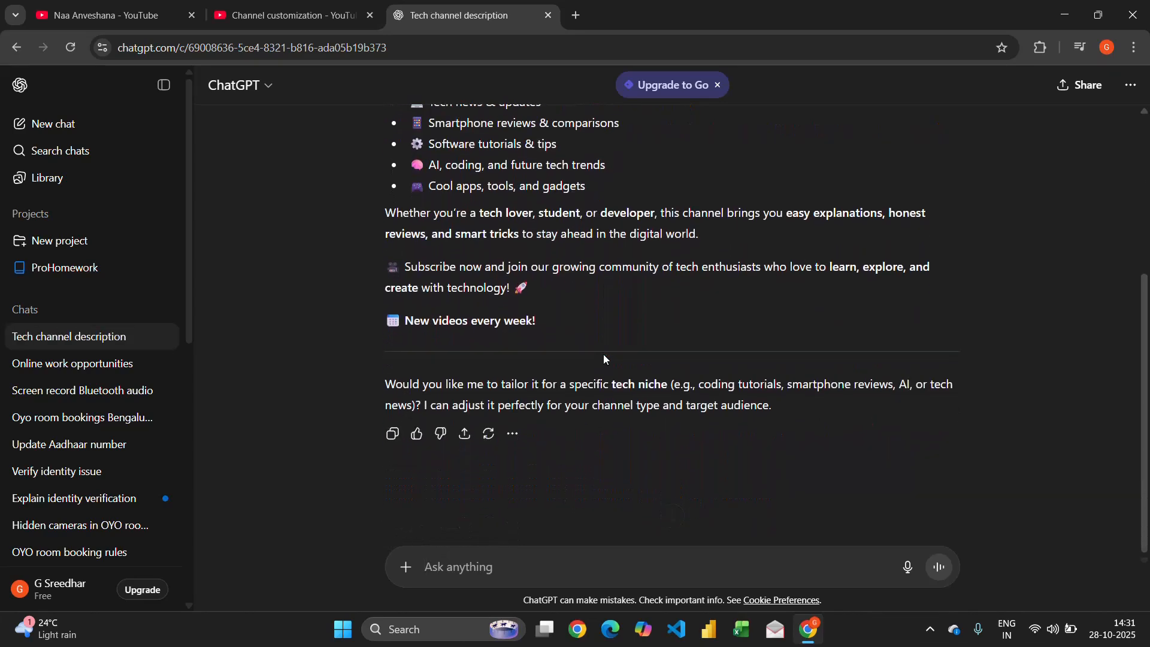
pyautogui.scroll(1, 604, 356)
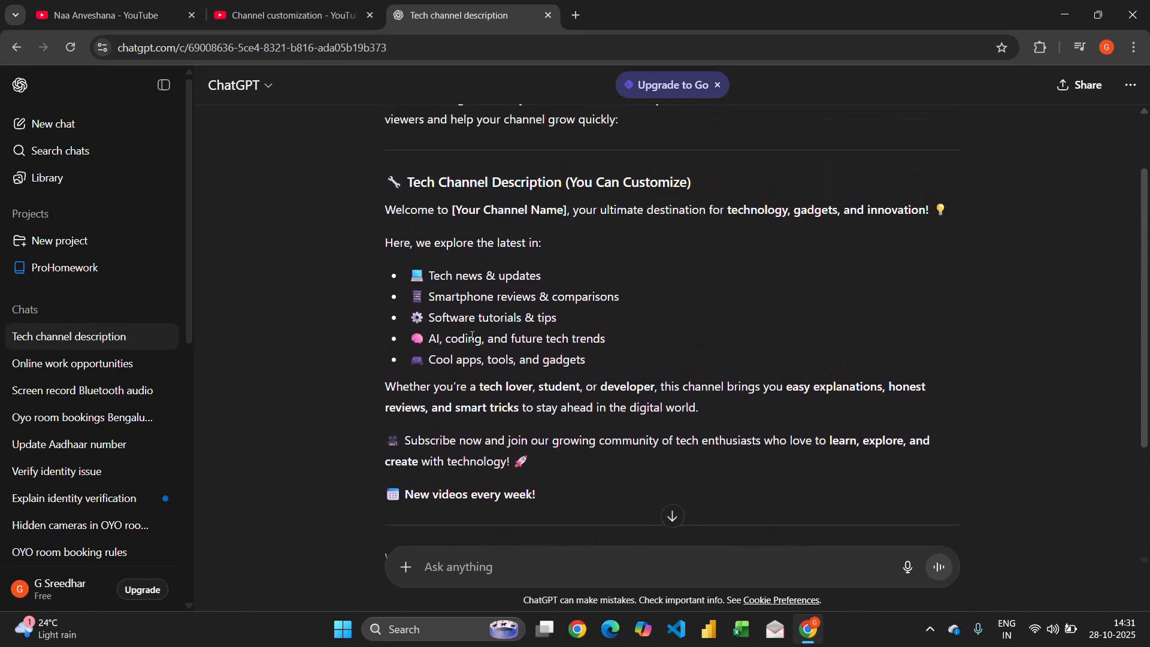
# - Copy the generated text from the "Welcome to" line through "Cool apps, tools, and gadgets" and paste it into the YouTube channel's description
pyautogui.moveTo(591, 361); pyautogui.dragTo(398, 270)
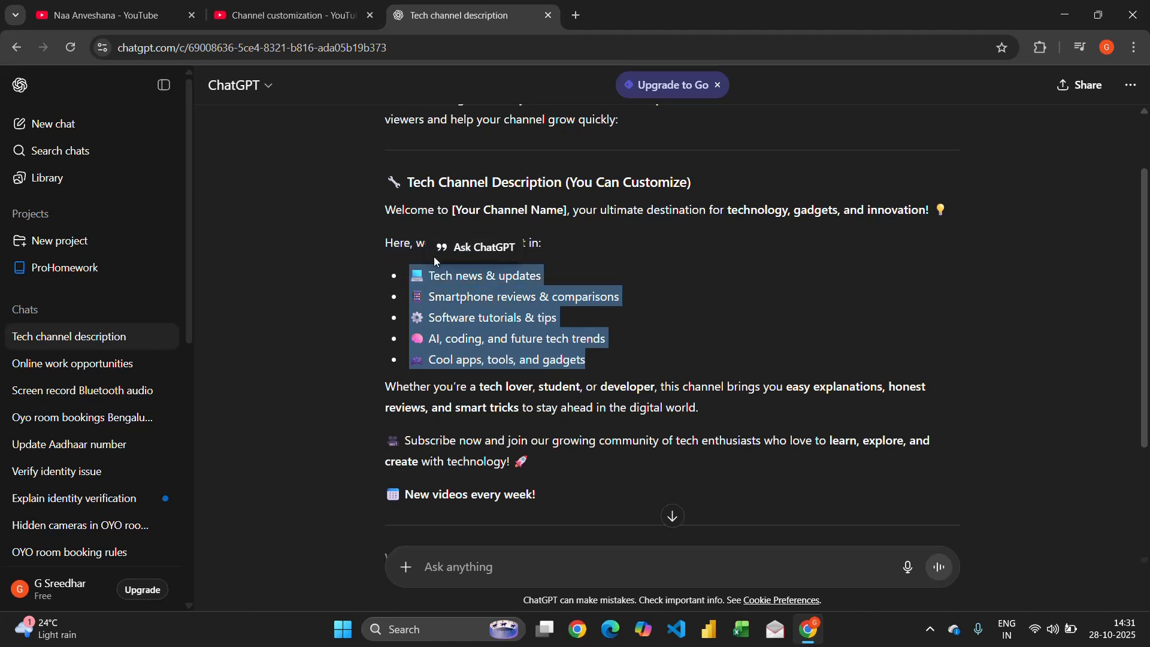
pyautogui.click(661, 346)
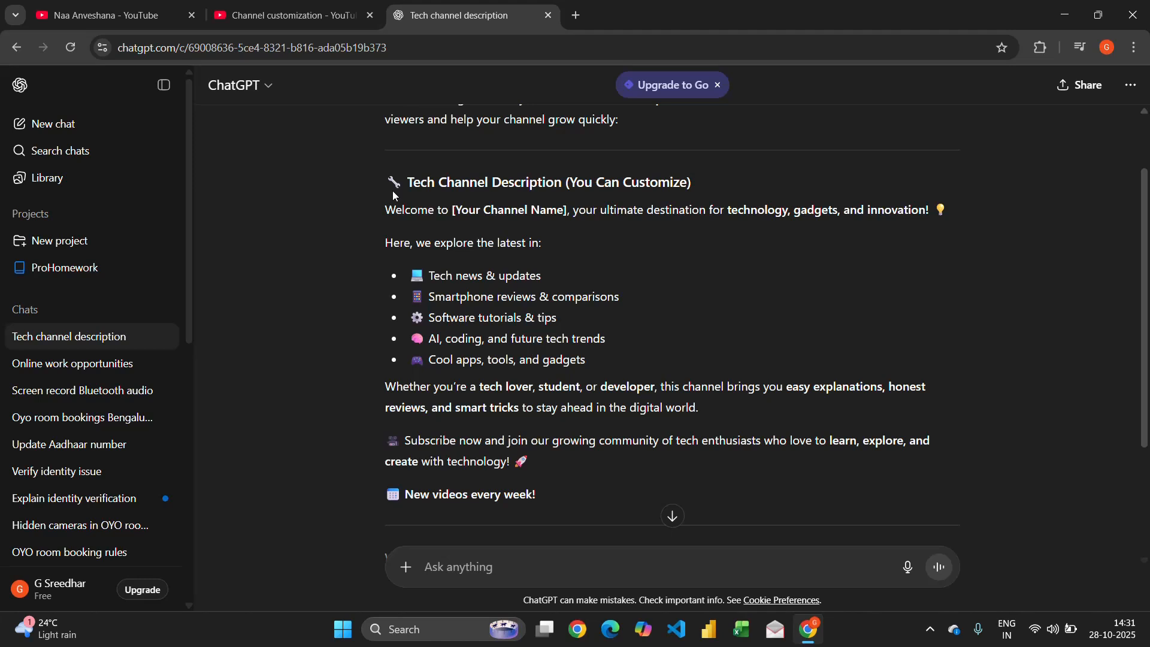
pyautogui.moveTo(386, 210); pyautogui.dragTo(593, 358)
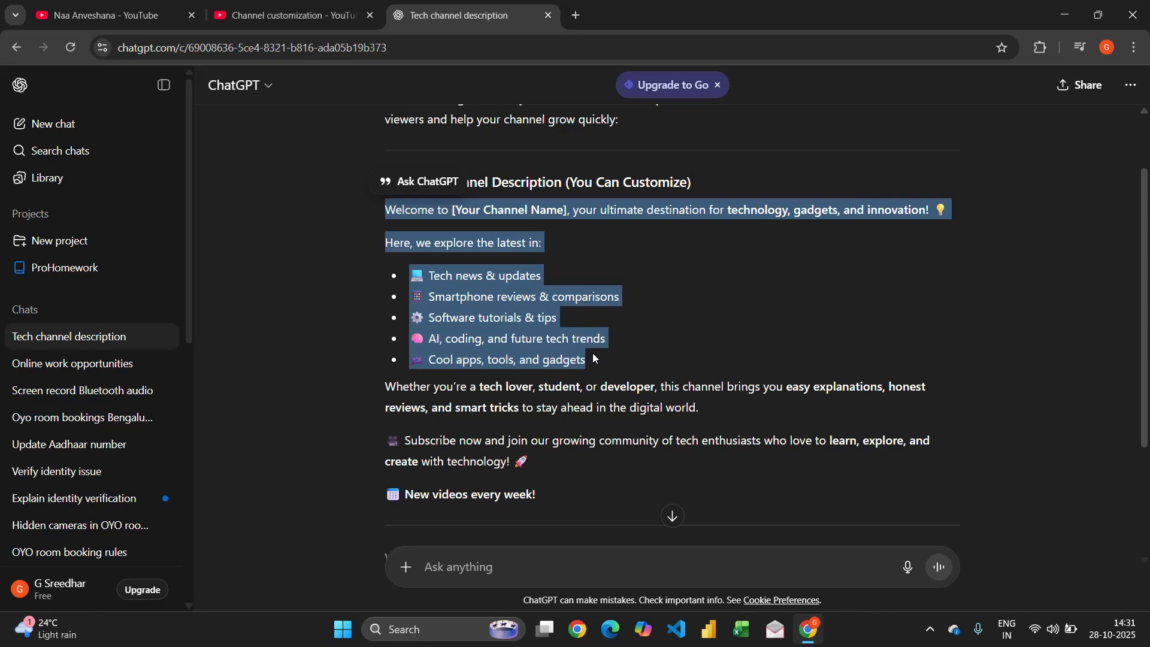
pyautogui.click(243, 5)
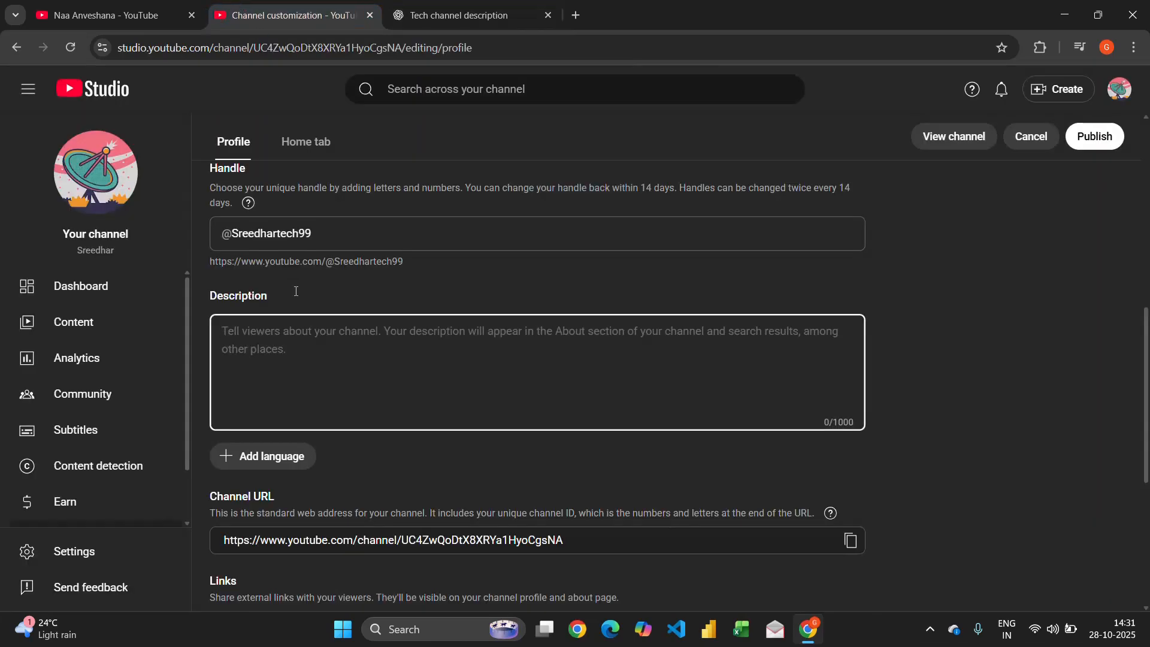
pyautogui.write('Welcome to [Your Channel Name], your ultimate destination for technology, gadgets, and innovation! 💡  Here, we explore the latest in:  💻 Tech news & updates  📱 Smartphone reviews & comparisons  ⚙️ Software tutorials & tips  🧠 AI, coding, and future tech trends  🎮 Cool apps, tools, and gadgets')
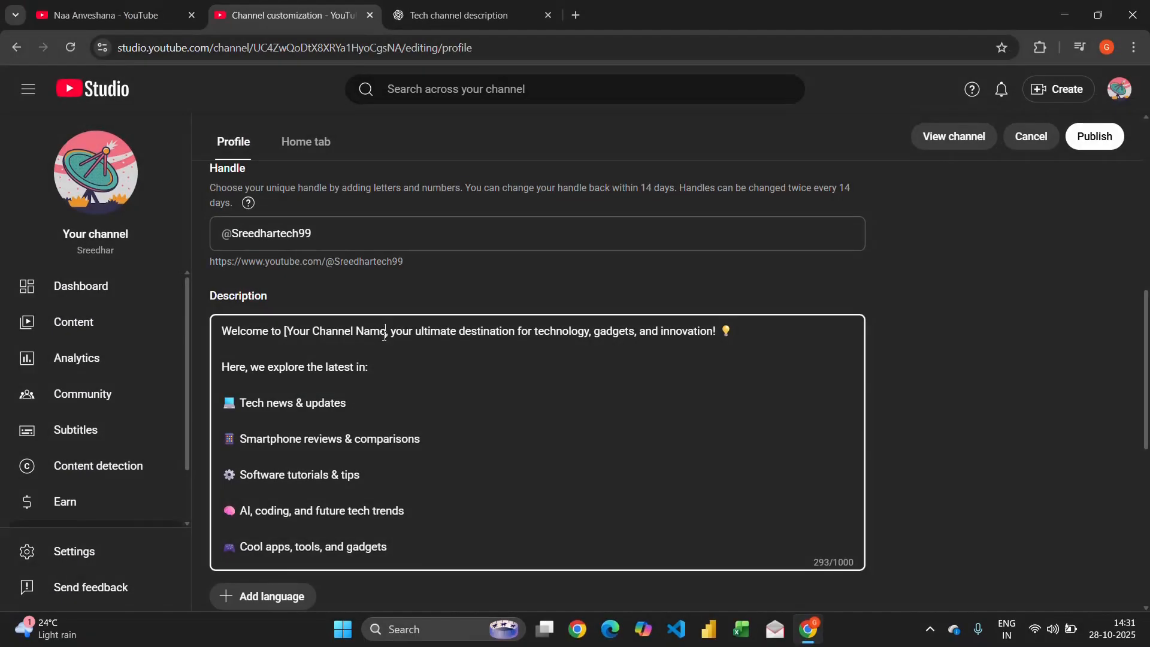
# - Replace the "[Your Channel Name]" placeholder in the description's first line with the channel's name in lowercase
pyautogui.press('BackSpace')
pyautogui.press('BackSpace')
pyautogui.press('BackSpace')
pyautogui.press('BackSpace')
pyautogui.press('BackSpace')
pyautogui.press('BackSpace')
pyautogui.press('BackSpace')
pyautogui.press('BackSpace')
pyautogui.press('BackSpace')
pyautogui.press('BackSpace')
pyautogui.press('BackSpace')
pyautogui.press('BackSpace')
pyautogui.press('BackSpace')
pyautogui.press('BackSpace')
pyautogui.press('BackSpace')
pyautogui.press('BackSpace')
pyautogui.press('BackSpace')
pyautogui.press('BackSpace')
pyautogui.press('BackSpace')
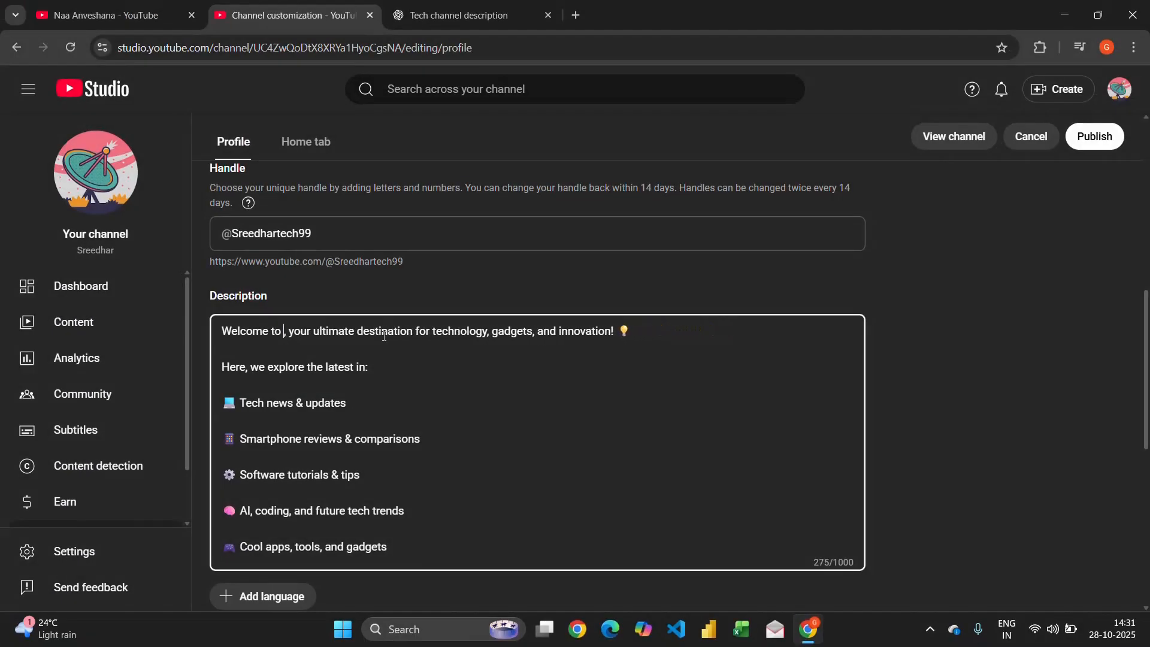
pyautogui.write('sreedhar')
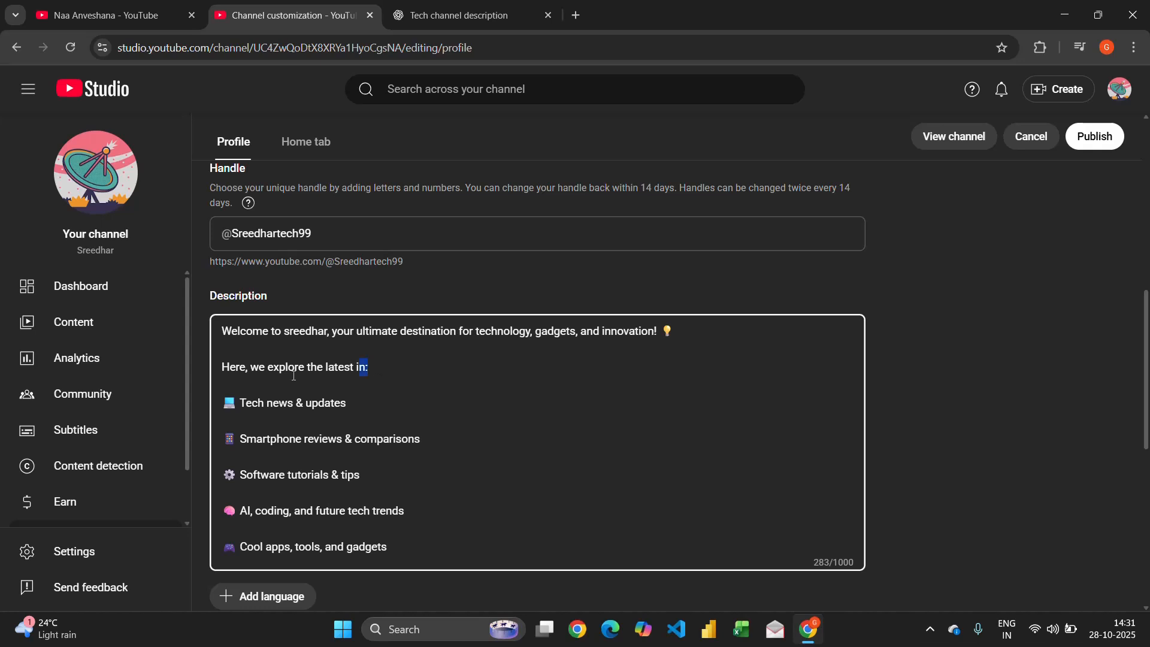
# - Delete the line "Here, we explore the latest in:" and its extra blank line from the description
pyautogui.moveTo(375, 370); pyautogui.dragTo(222, 368)
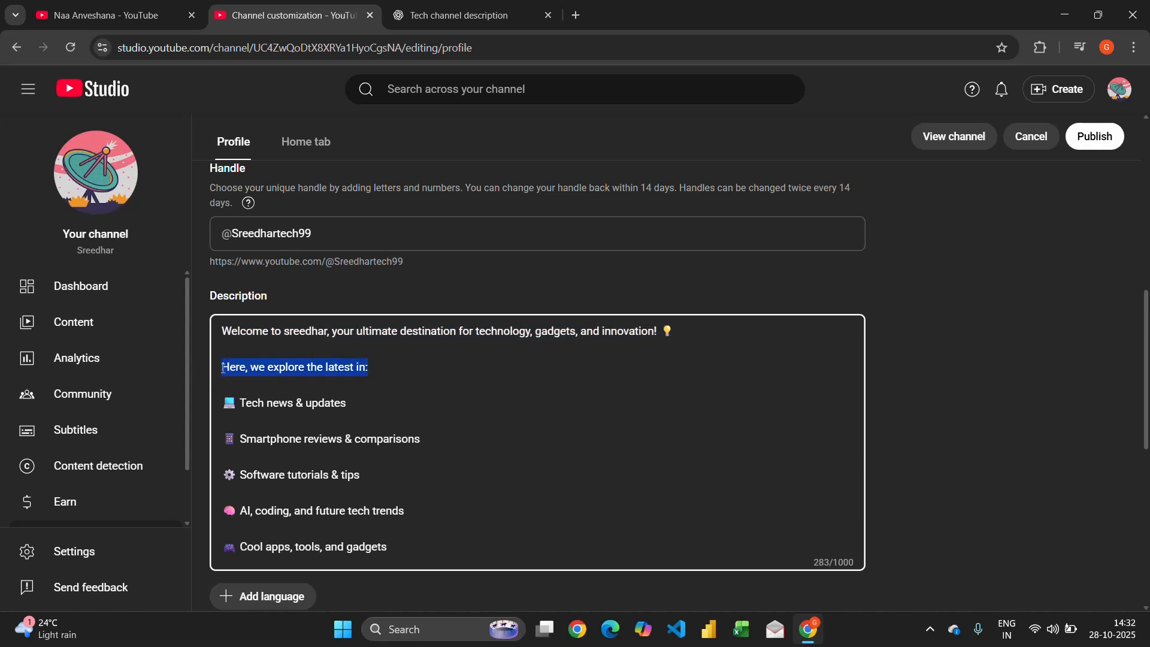
pyautogui.press('BackSpace')
pyautogui.press('BackSpace')
pyautogui.press('BackSpace')
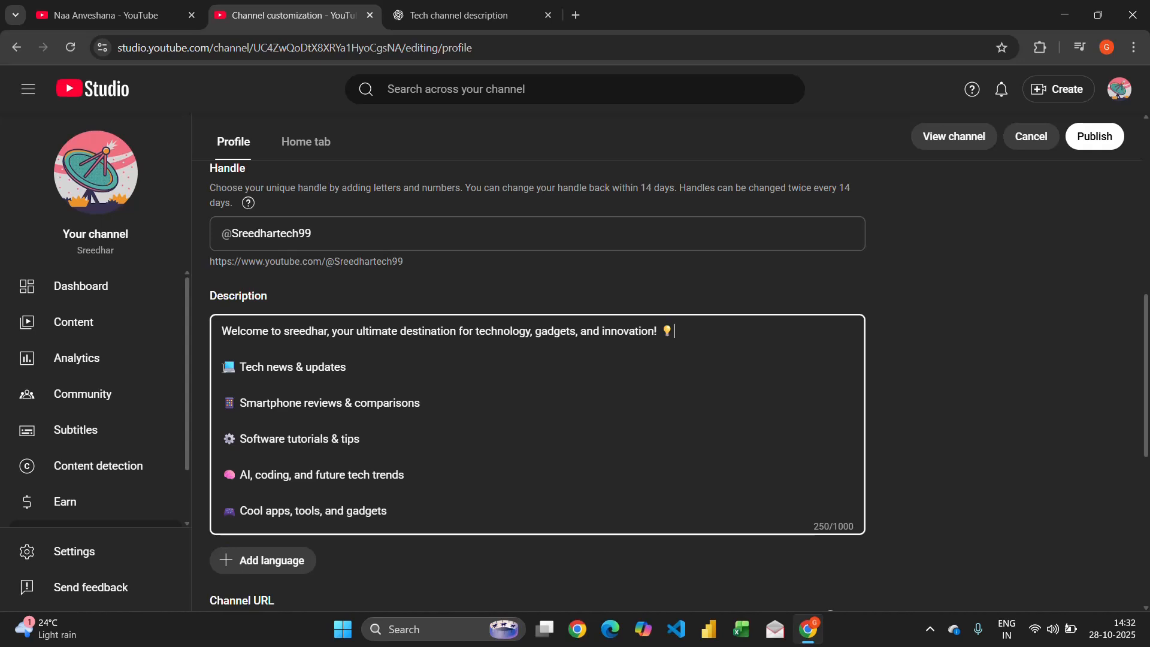
# - Review the channel URL, links, contact info and video watermark sections below the description
pyautogui.scroll(-3, 269, 462)
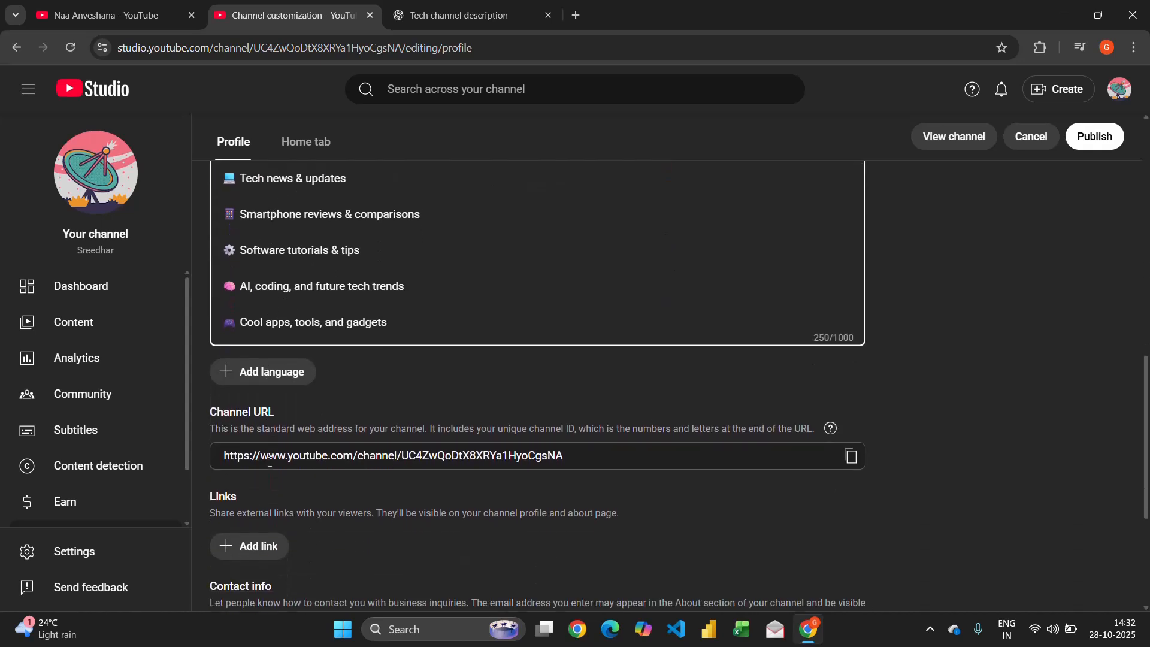
pyautogui.scroll(-1, 270, 462)
pyautogui.scroll(-2, 269, 462)
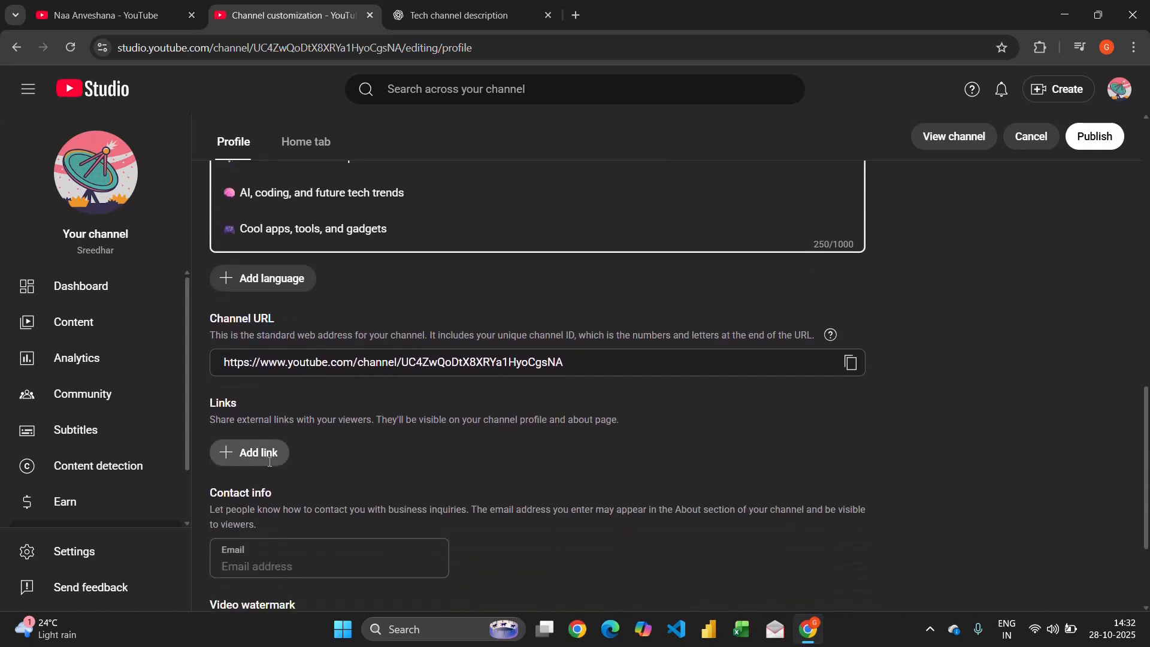
pyautogui.scroll(1, 270, 461)
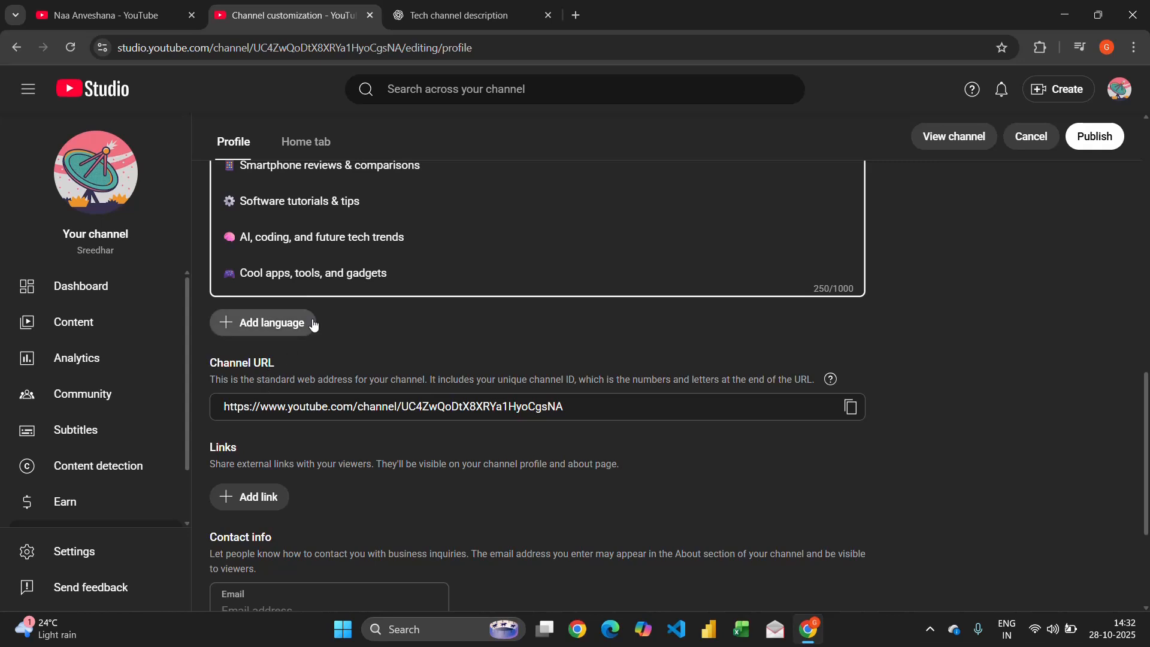
pyautogui.scroll(-3, 295, 397)
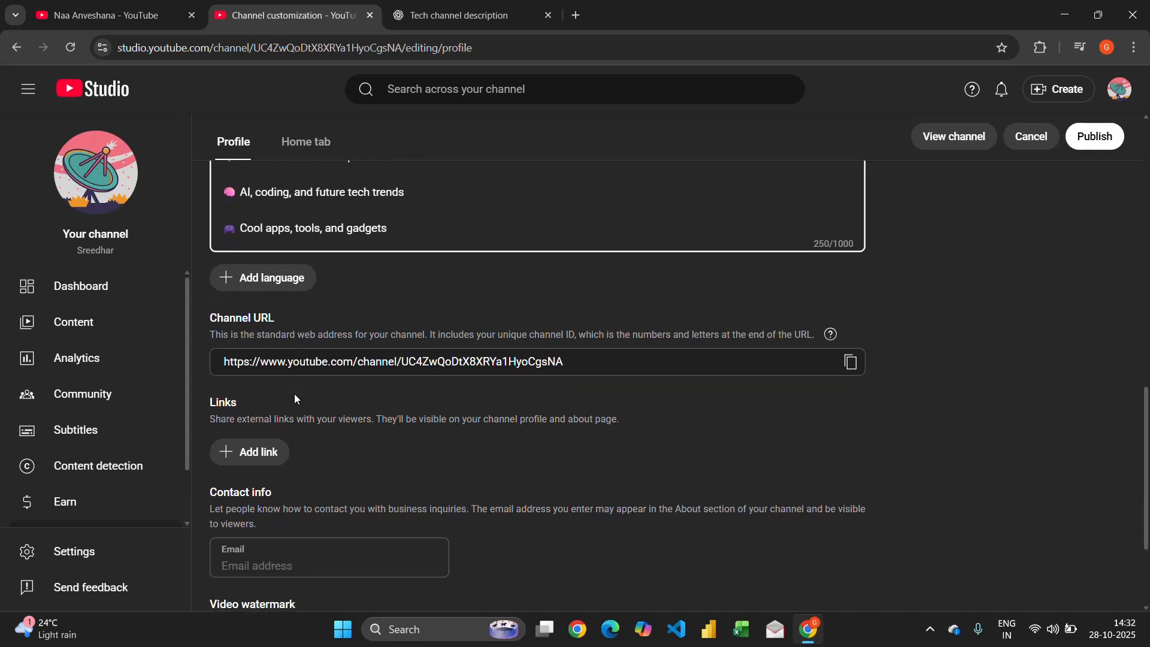
pyautogui.scroll(1, 295, 398)
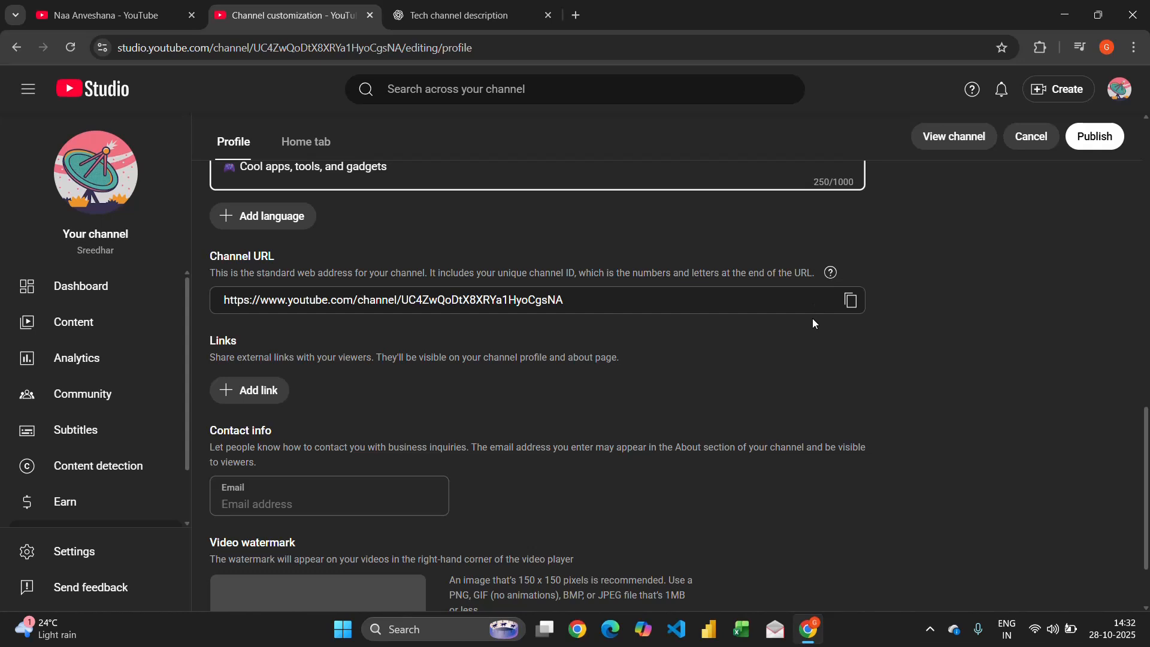
pyautogui.scroll(-1, 627, 382)
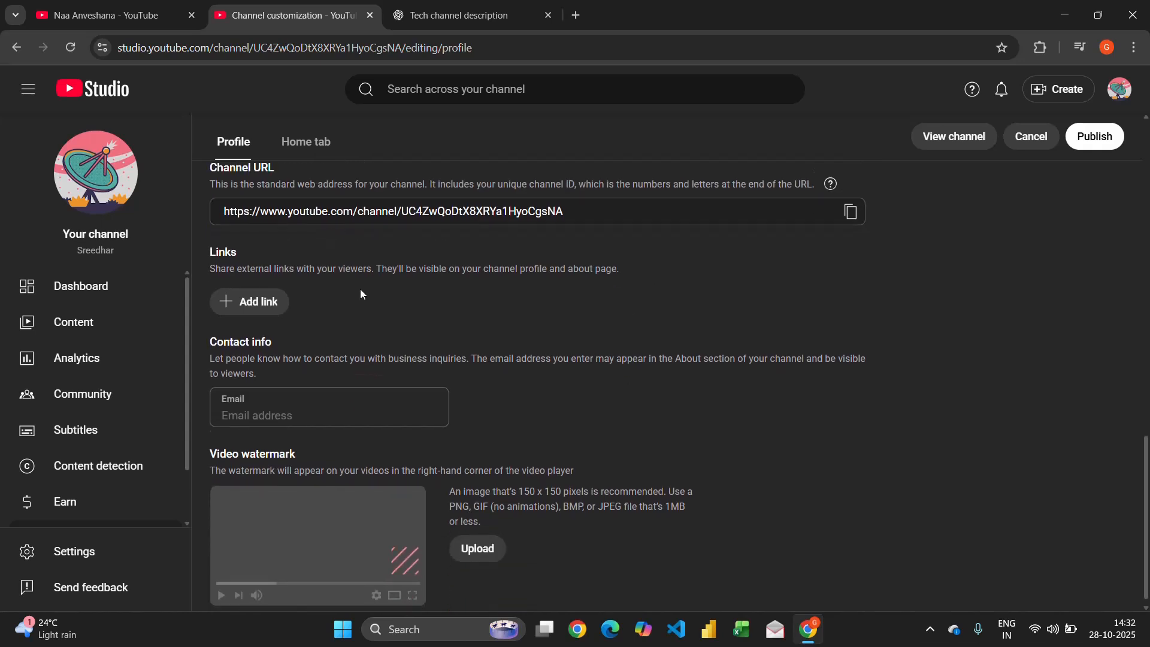
pyautogui.scroll(-1, 267, 312)
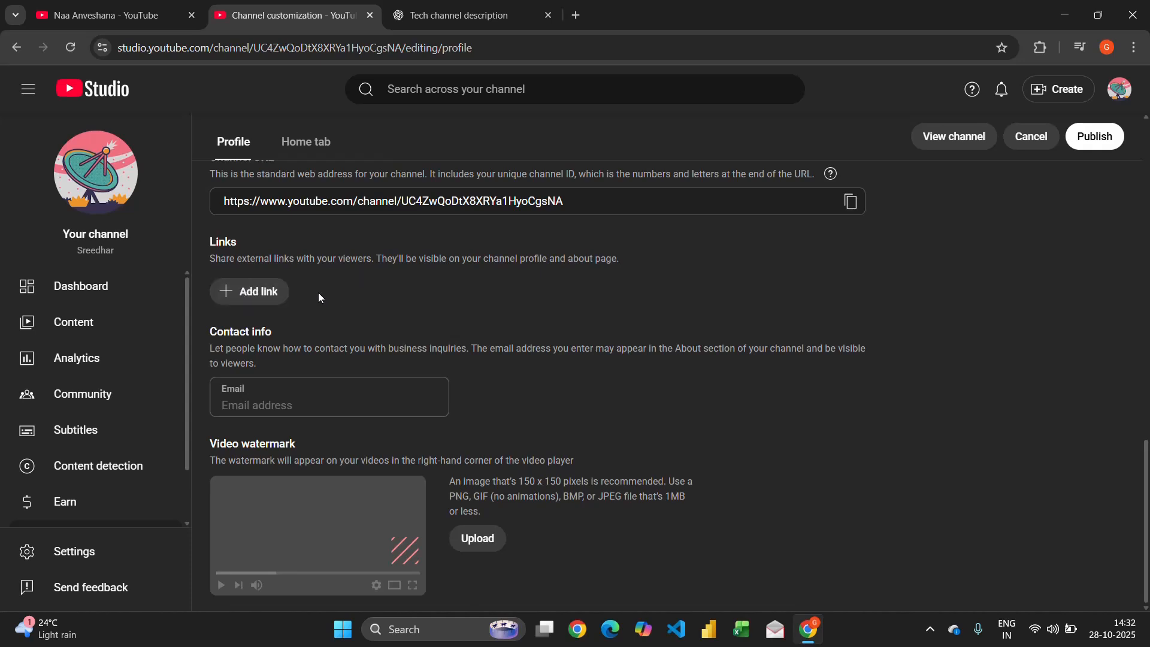
pyautogui.click(255, 297)
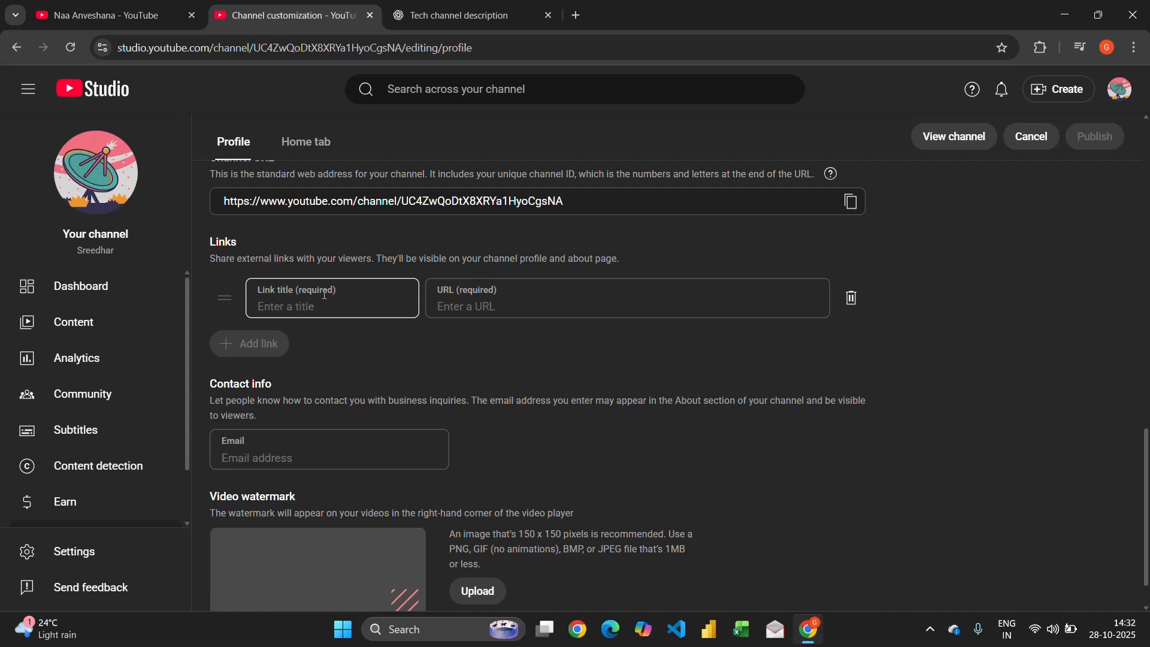
pyautogui.click(289, 306)
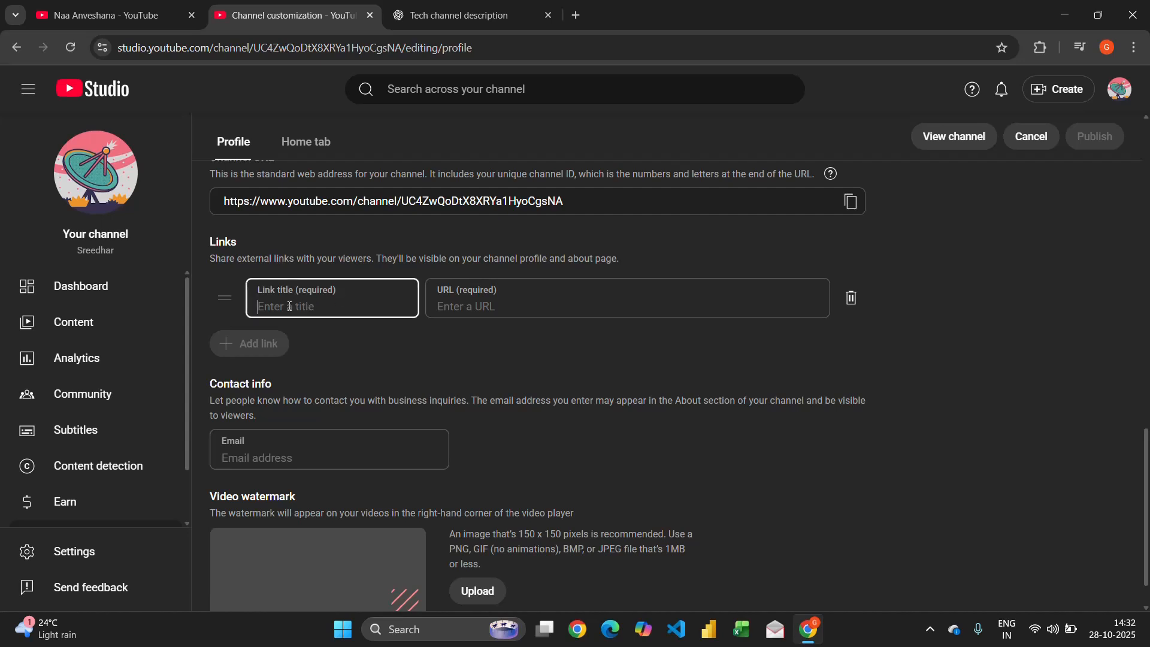
pyautogui.click(457, 306)
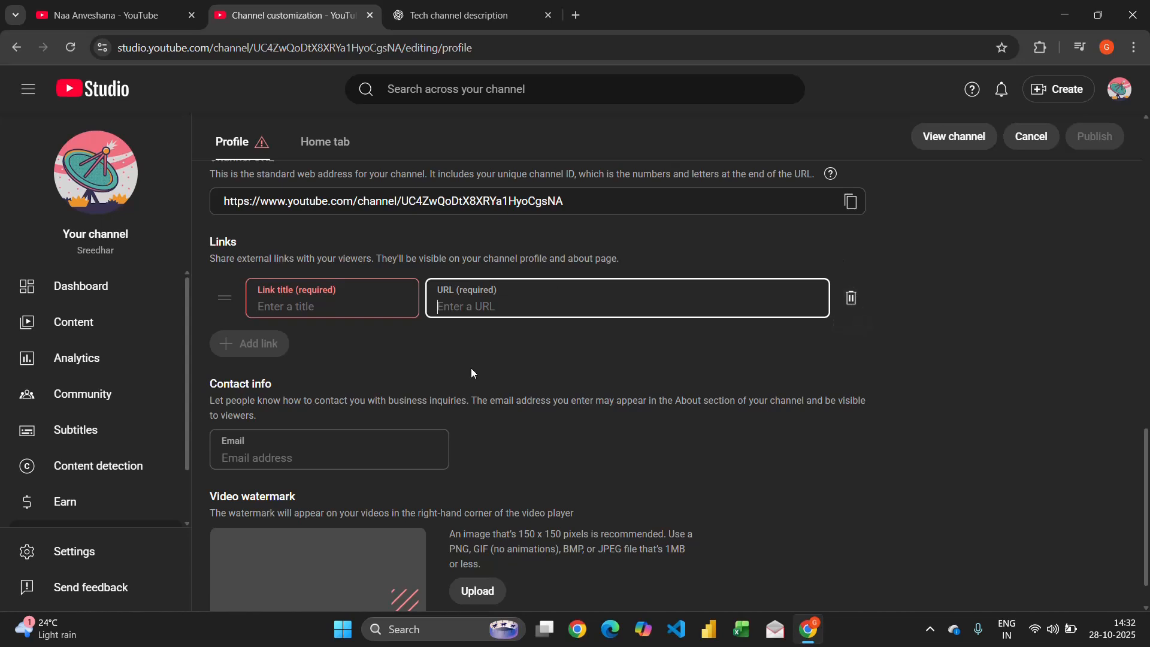
pyautogui.click(352, 641)
pyautogui.click(562, 321)
pyautogui.write('https://www.facebook.com/share/16uEKCuaHD/')
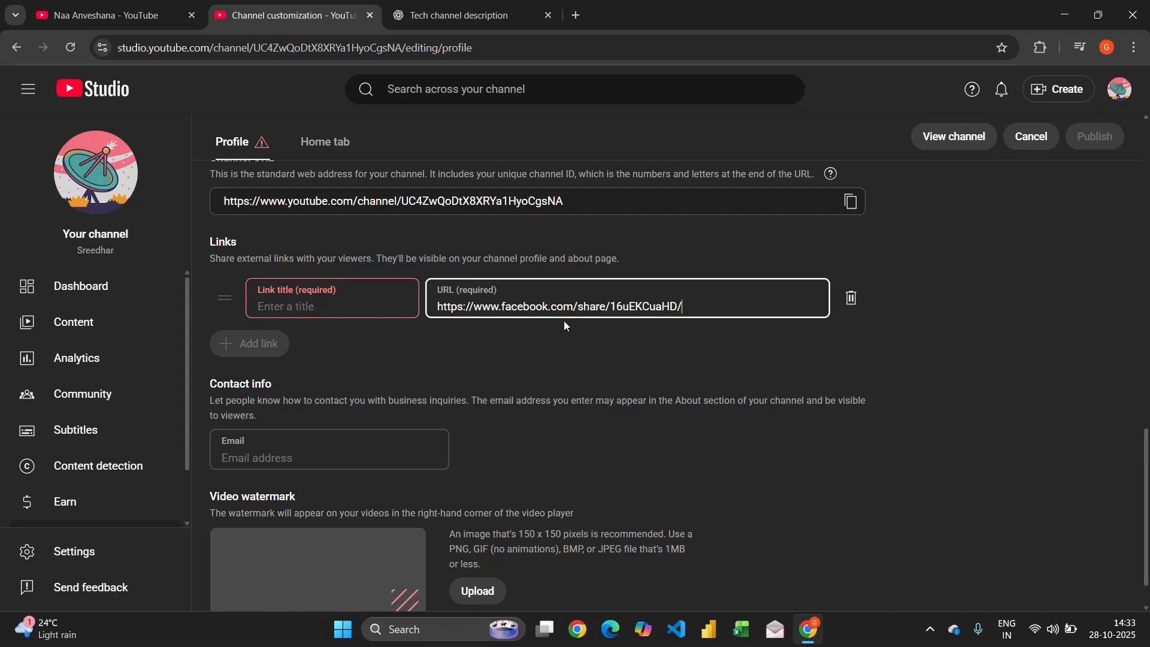
pyautogui.click(338, 301)
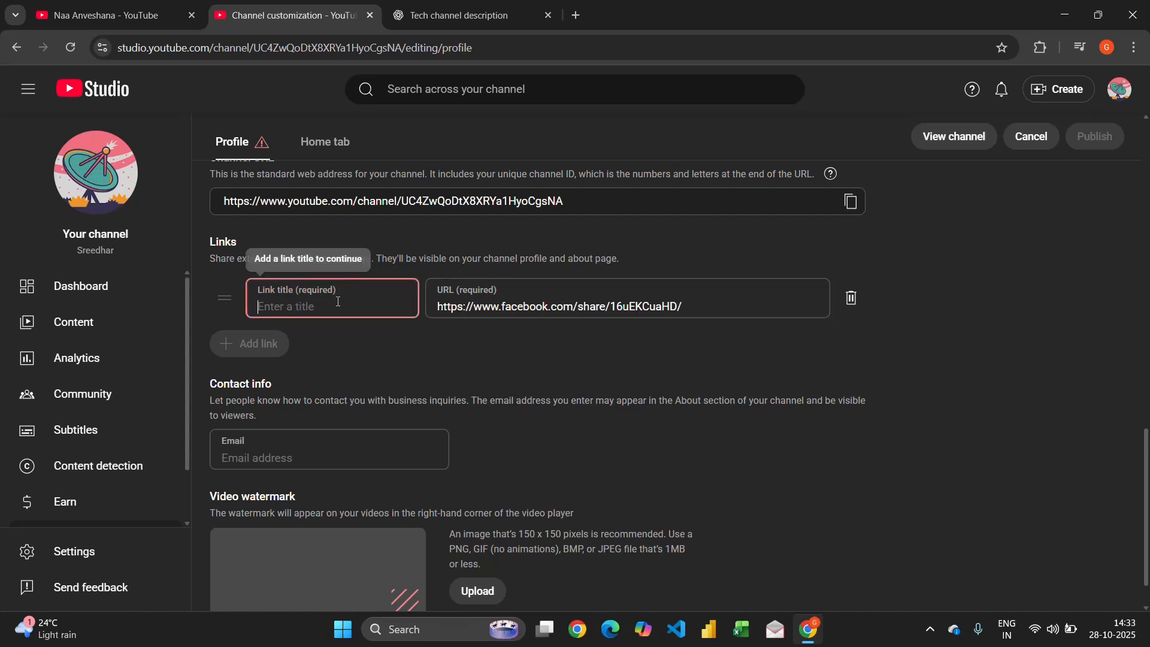
pyautogui.write('facebook')
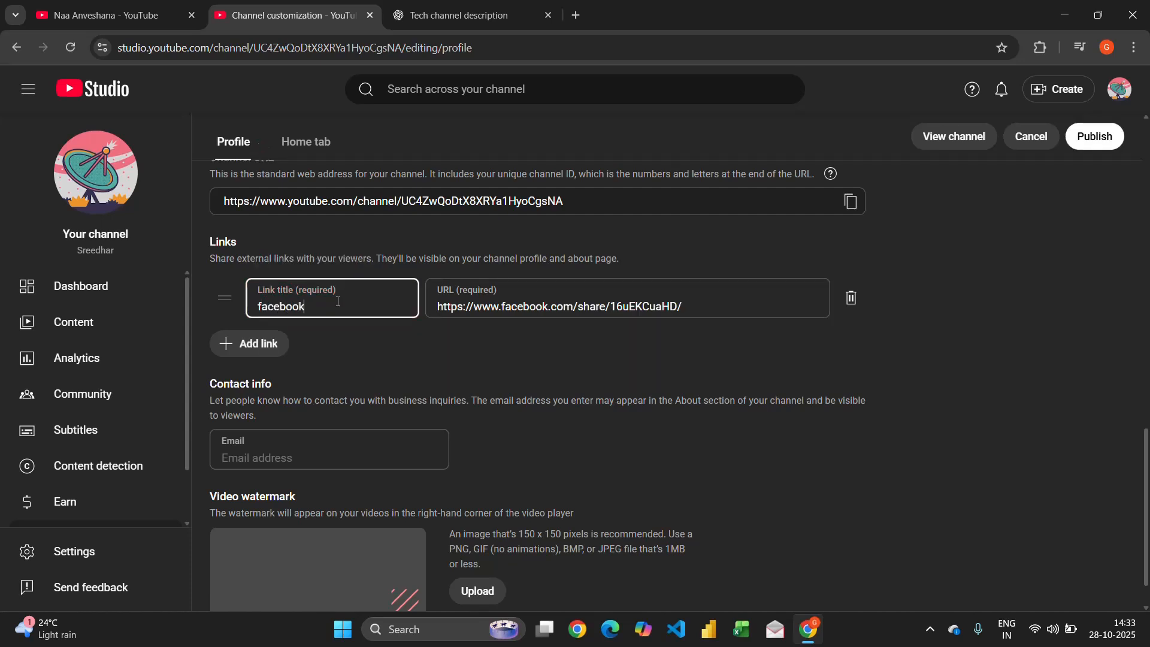
pyautogui.click(525, 365)
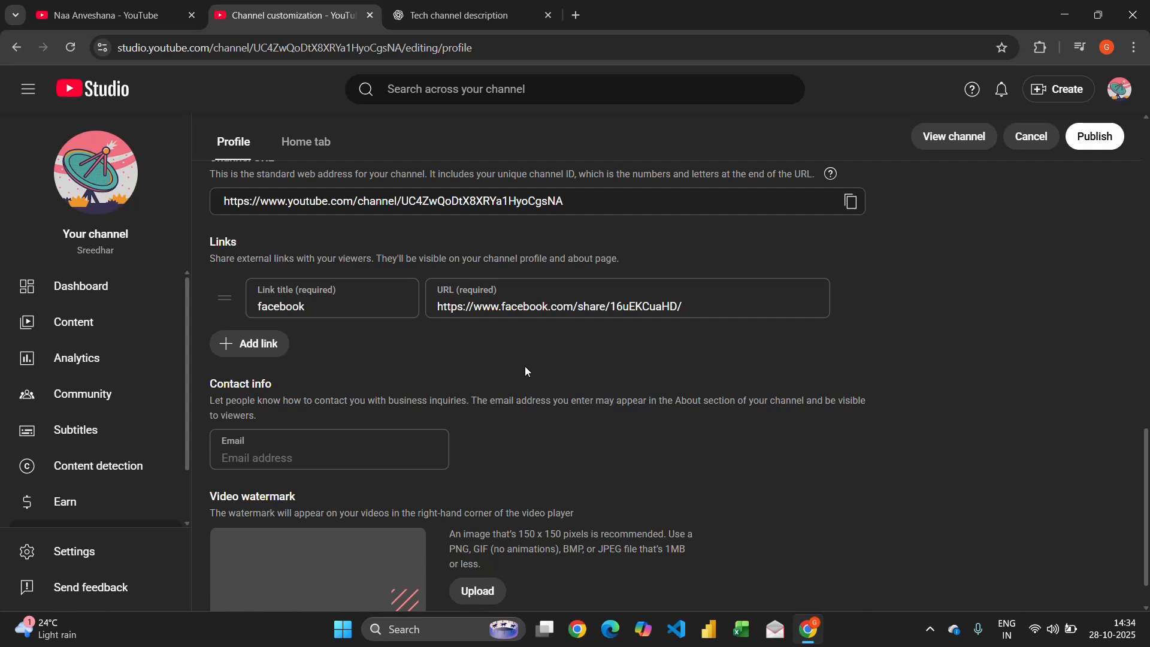
# - Fill in the contact info's e-mail address with the first saved address suggestion
pyautogui.scroll(-1, 524, 365)
pyautogui.click(351, 390)
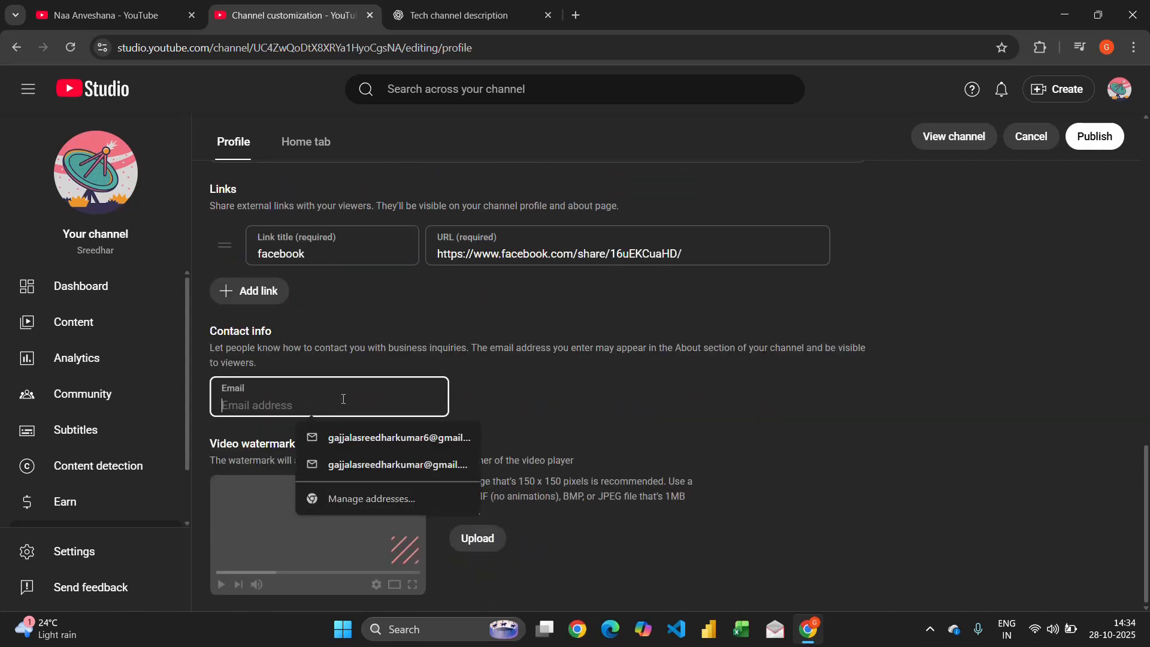
pyautogui.click(588, 401)
pyautogui.click(383, 411)
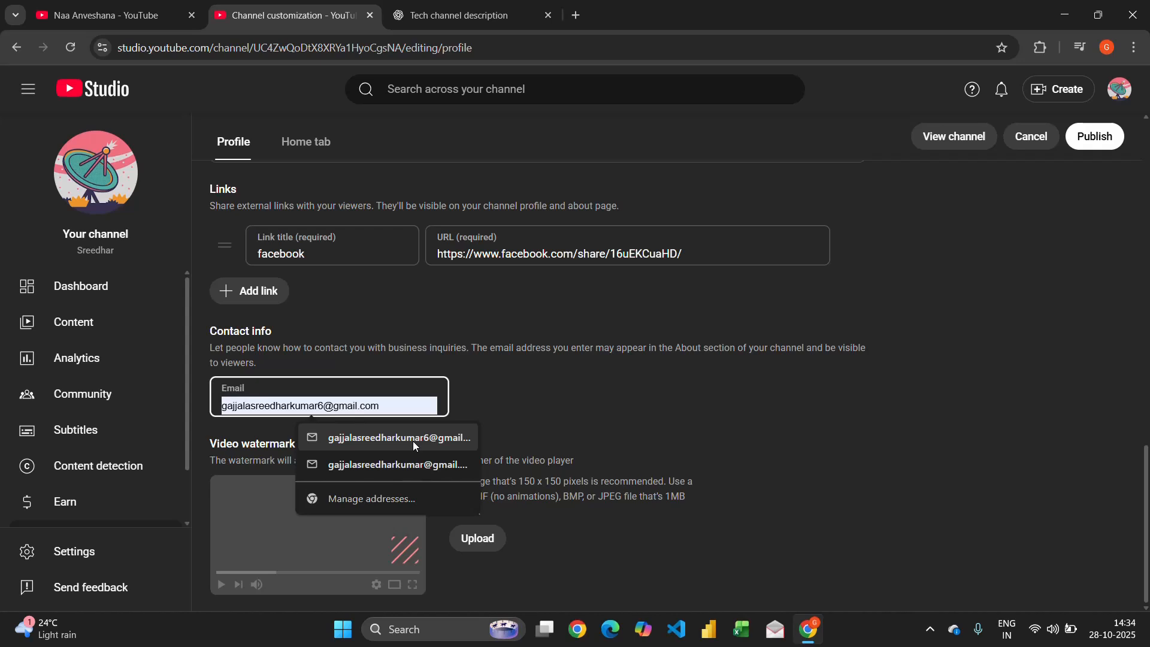
pyautogui.click(413, 445)
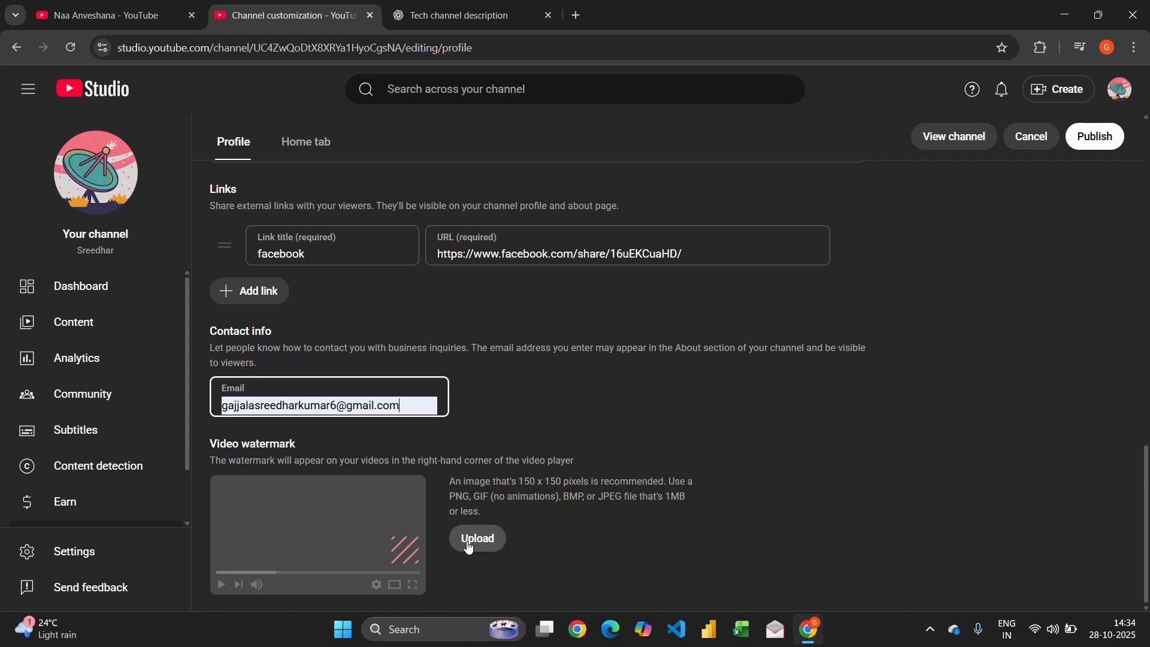
# - Upload the orange a2z_content187 logo as the video watermark with the default crop, and set its display time to Entire video
pyautogui.click(468, 545)
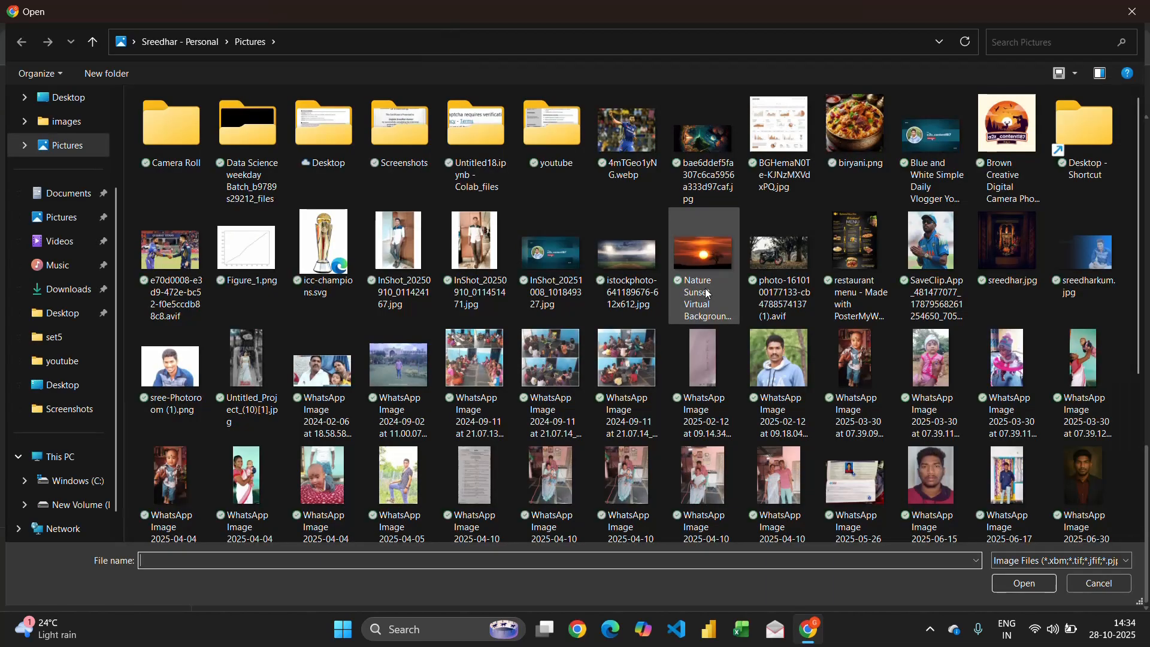
pyautogui.doubleClick(993, 107)
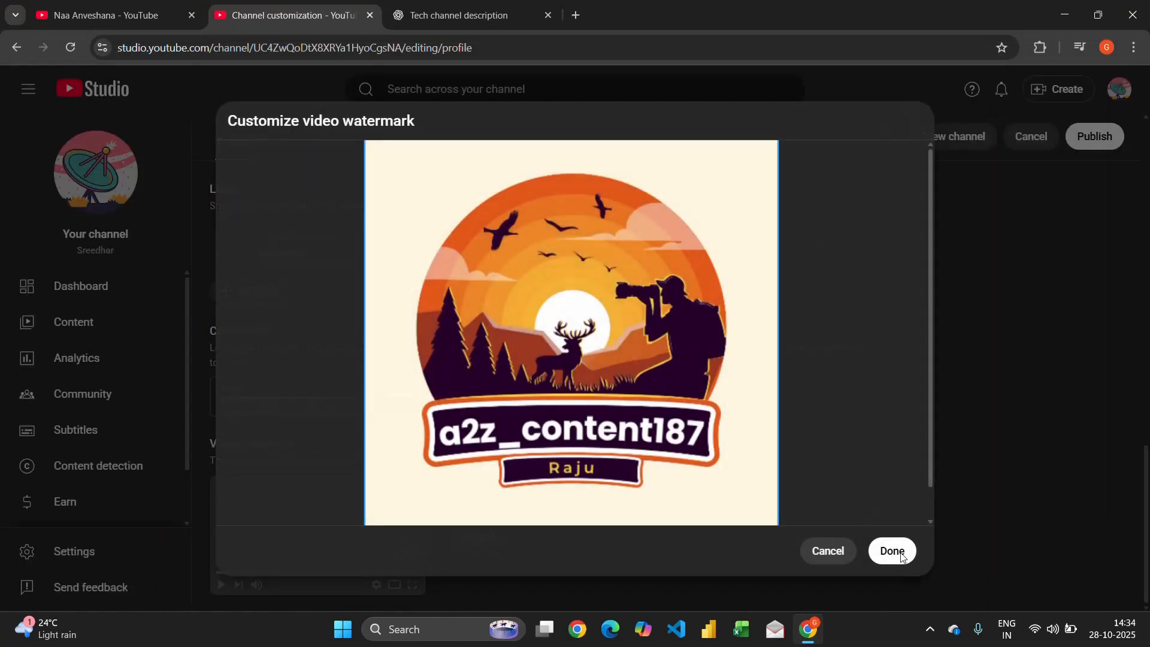
pyautogui.click(892, 551)
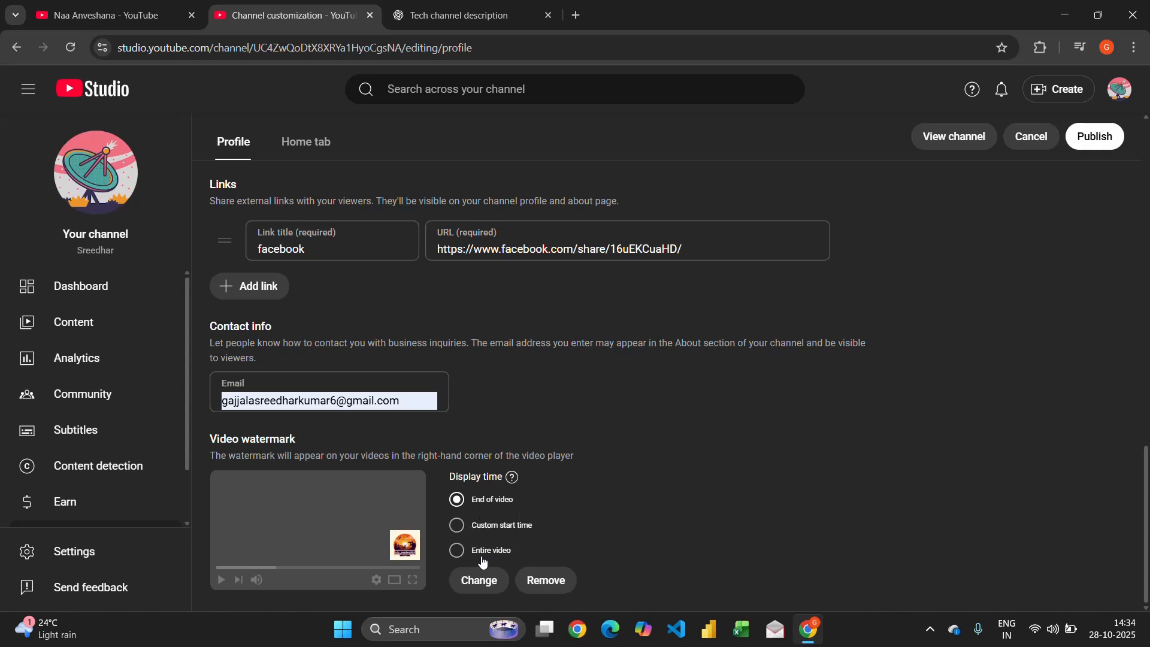
pyautogui.click(456, 552)
pyautogui.scroll(5, 634, 486)
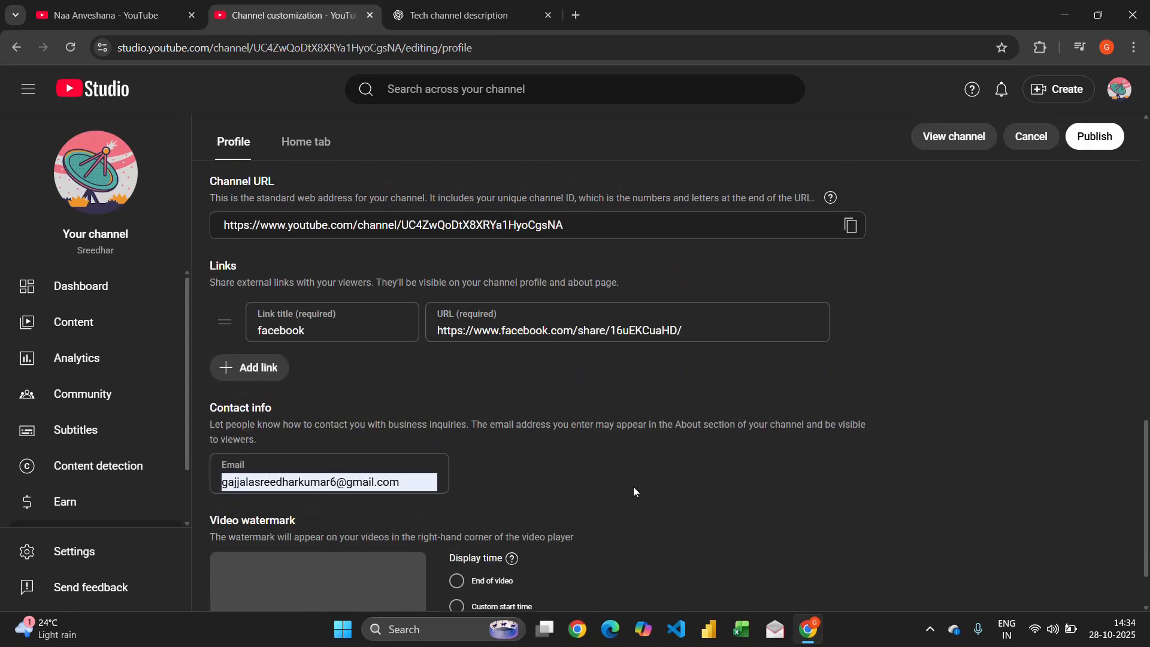
pyautogui.scroll(5, 633, 486)
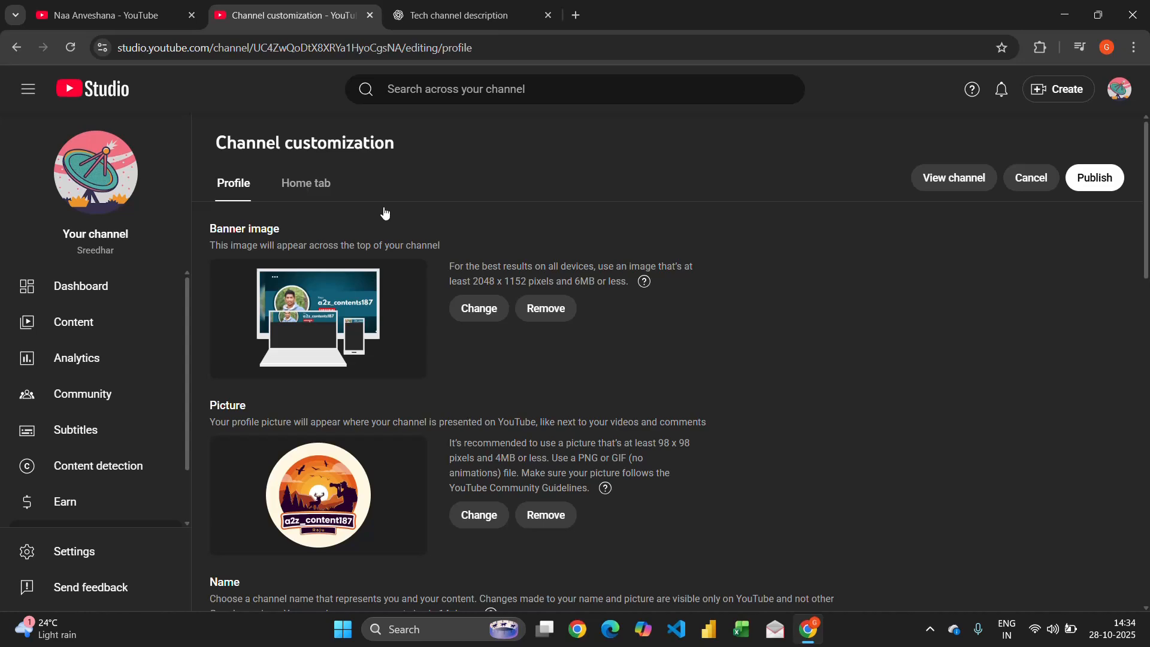
# - Review the completed profile settings from banner to video watermark and publish the channel customization changes
pyautogui.scroll(-10, 526, 474)
pyautogui.scroll(-6, 525, 476)
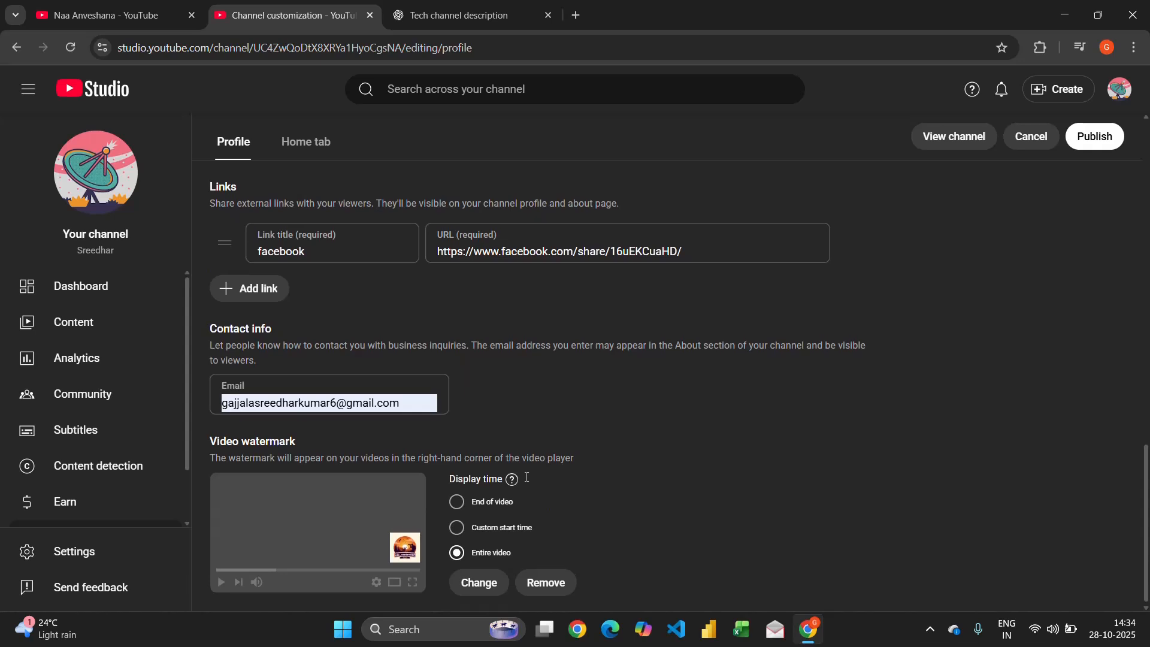
pyautogui.scroll(15, 526, 476)
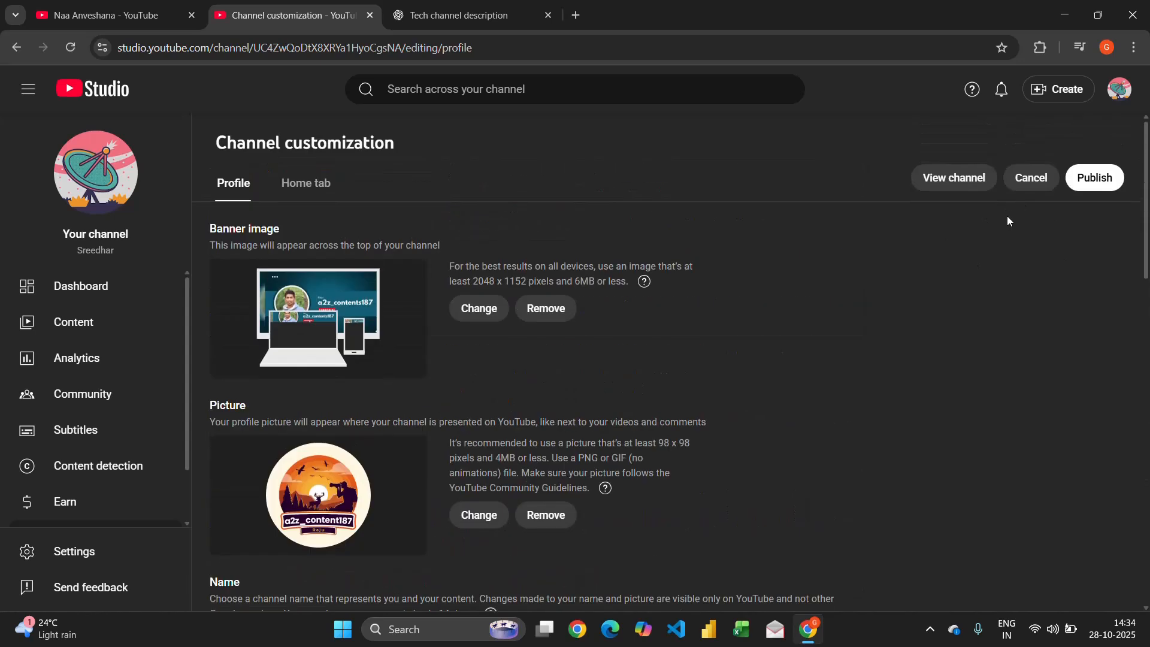
pyautogui.click(1105, 190)
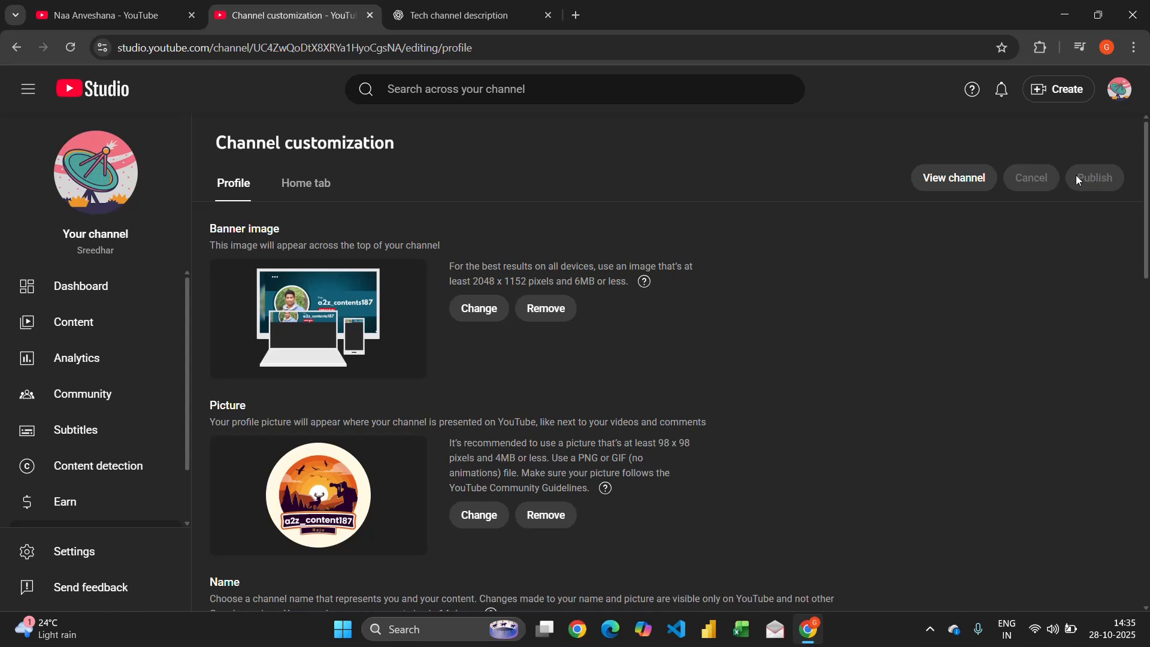
# - View the public channel page and examine its full description, links, more info and channel sharing options
pyautogui.click(956, 180)
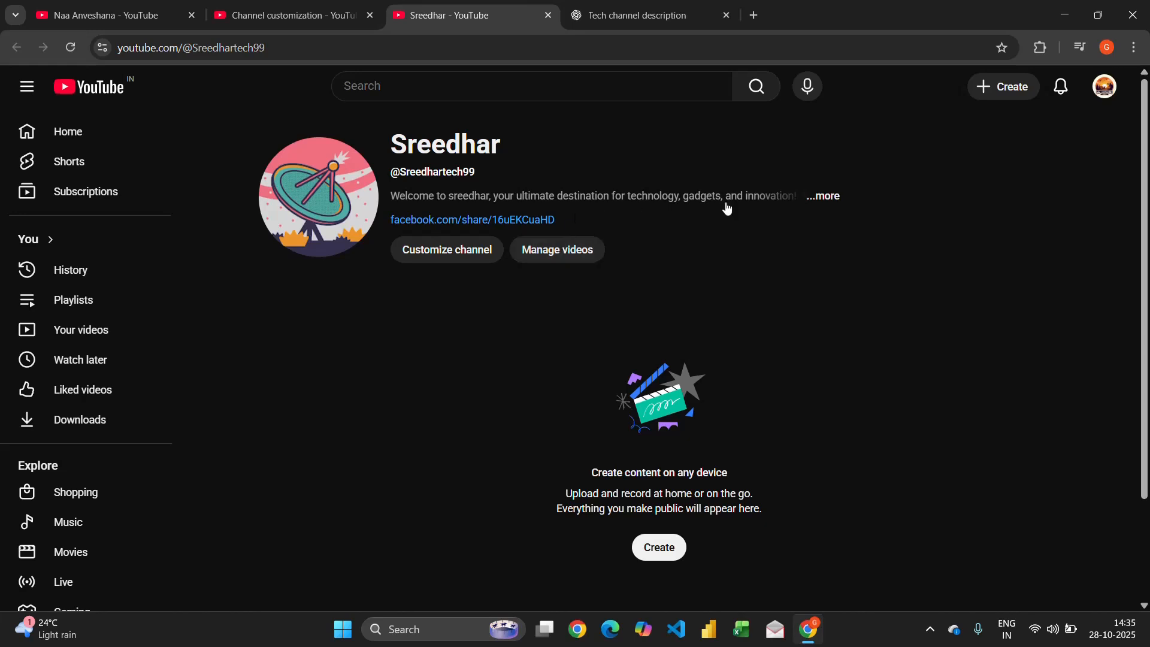
pyautogui.click(756, 201)
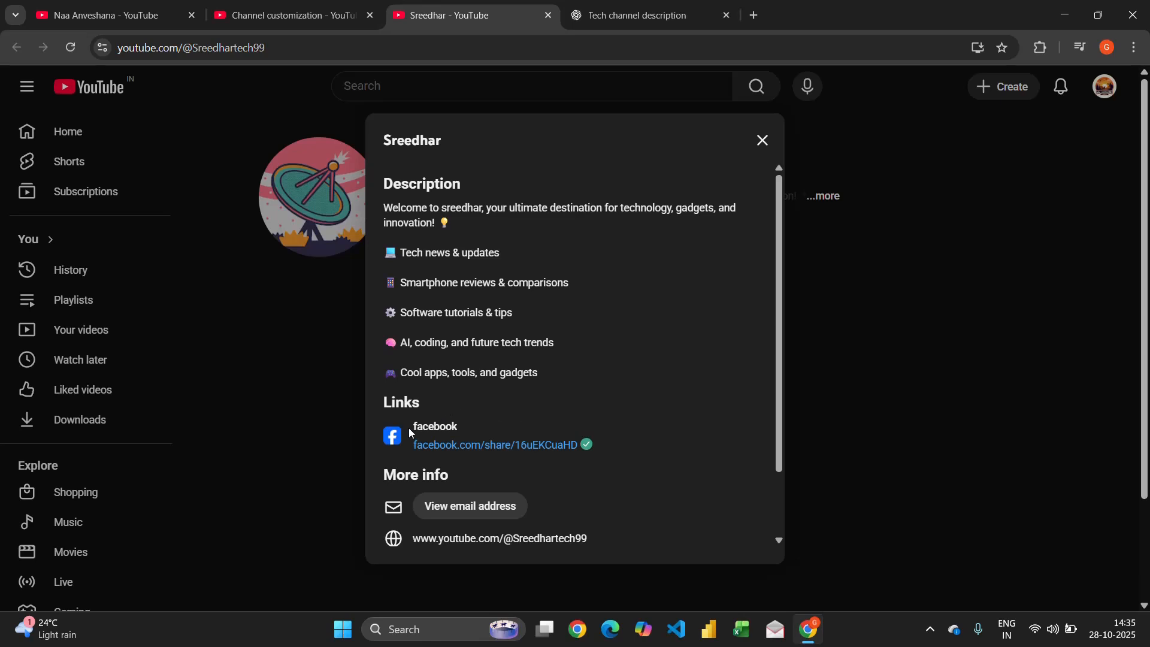
pyautogui.scroll(-2, 409, 432)
pyautogui.scroll(2, 418, 506)
pyautogui.scroll(-2, 457, 309)
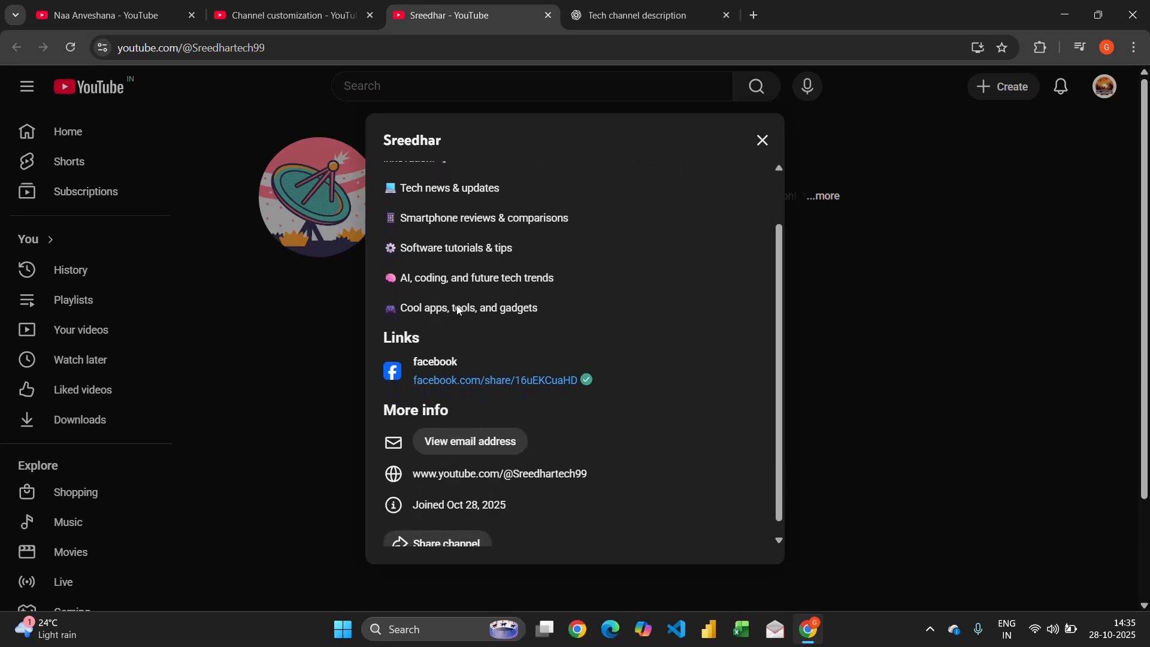
pyautogui.scroll(2, 458, 309)
pyautogui.scroll(-2, 457, 308)
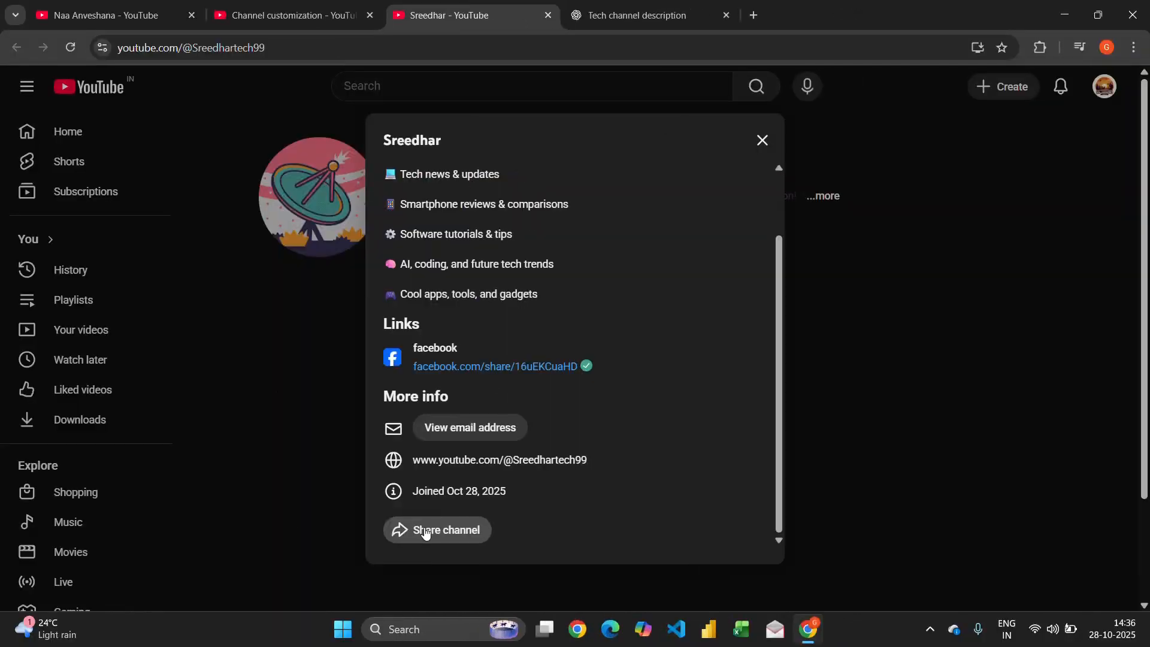
pyautogui.click(427, 534)
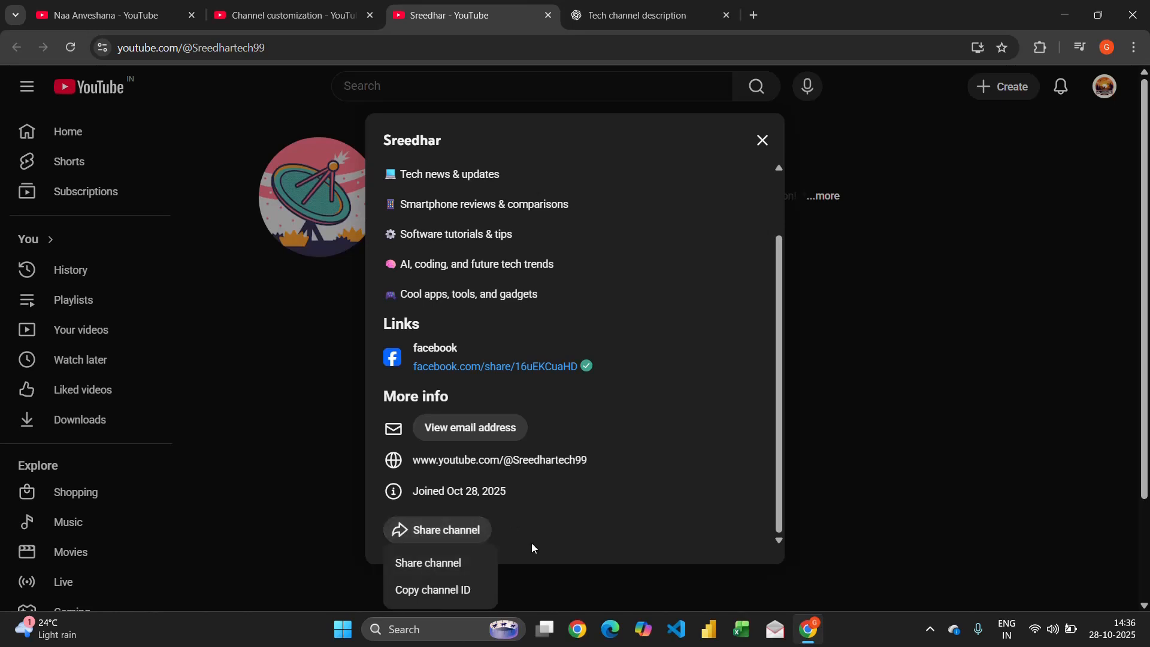
pyautogui.click(763, 141)
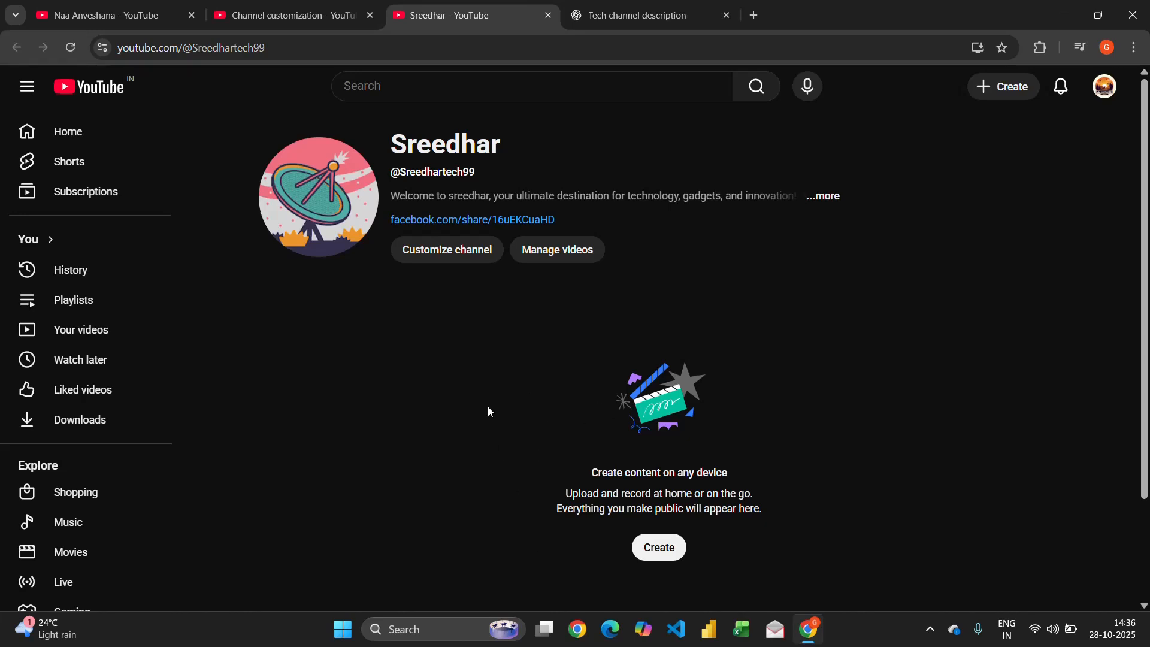
# - Look at the video upload dialog from the channel page, dismiss it without uploading and return to the channel customization page
pyautogui.click(659, 546)
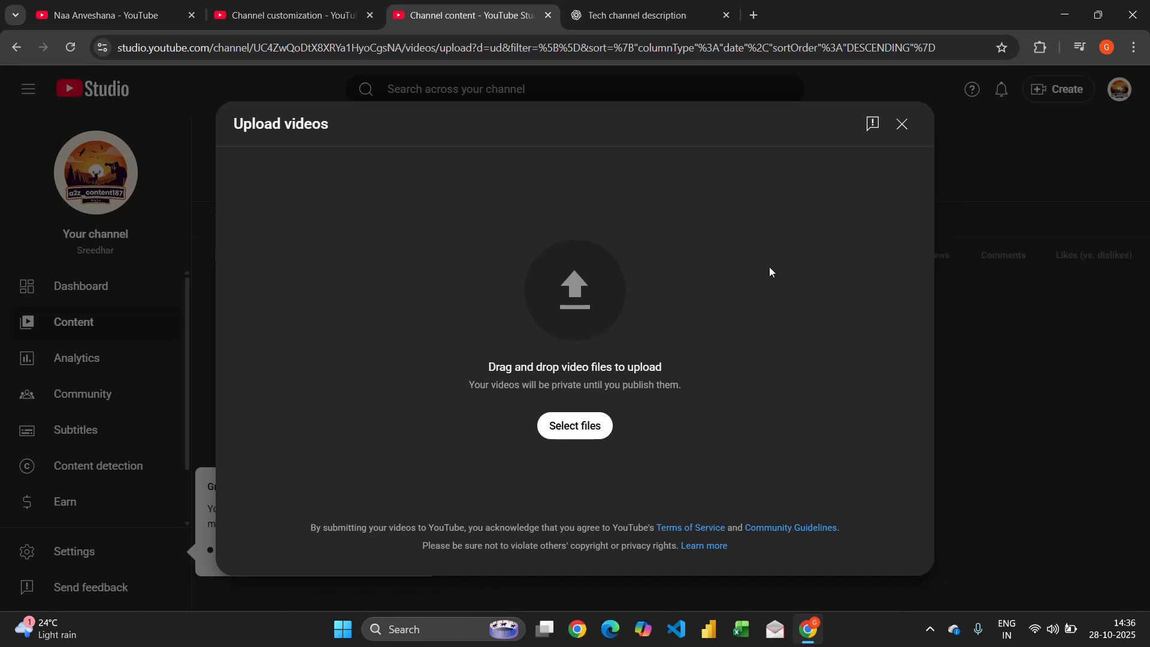
pyautogui.click(904, 133)
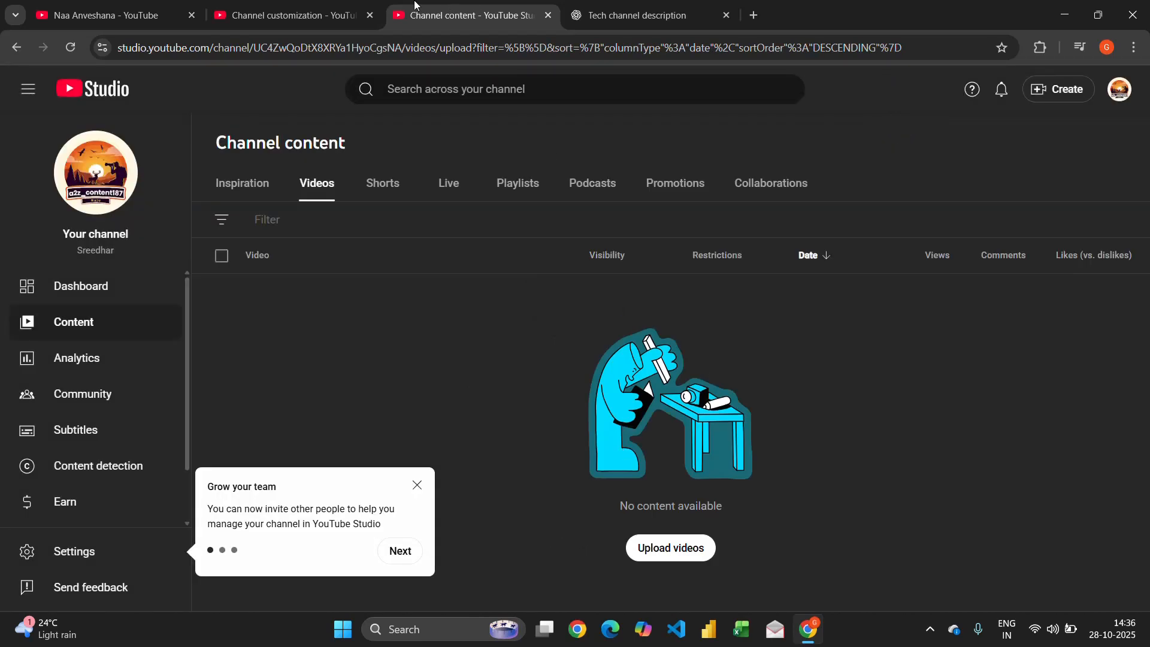
pyautogui.click(325, 8)
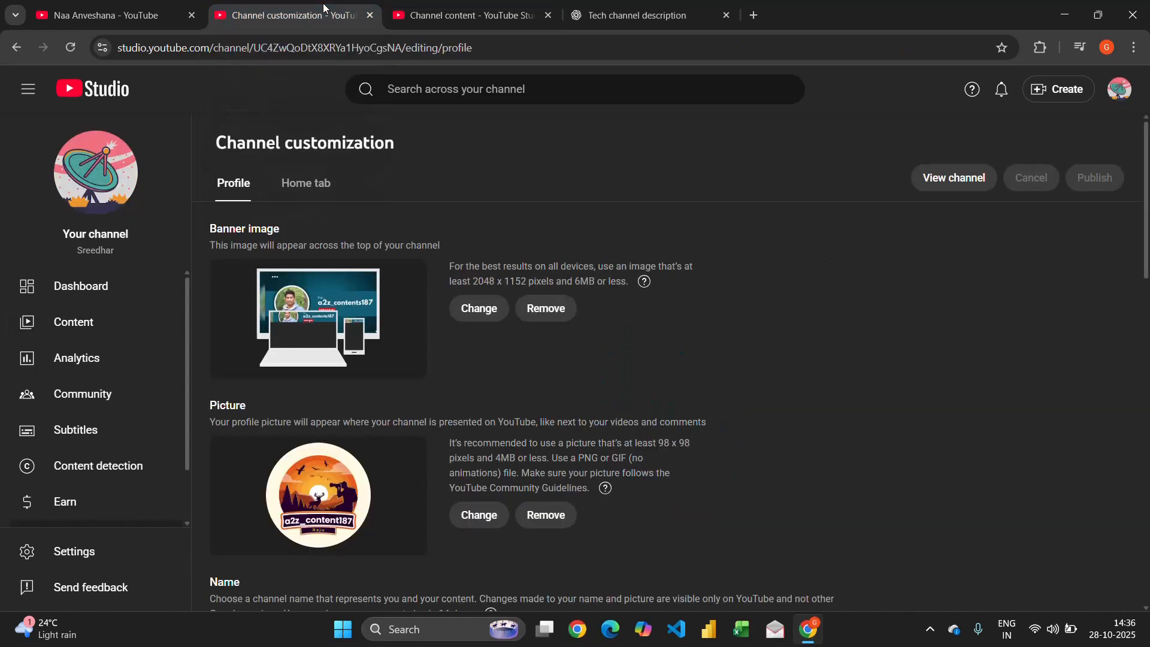